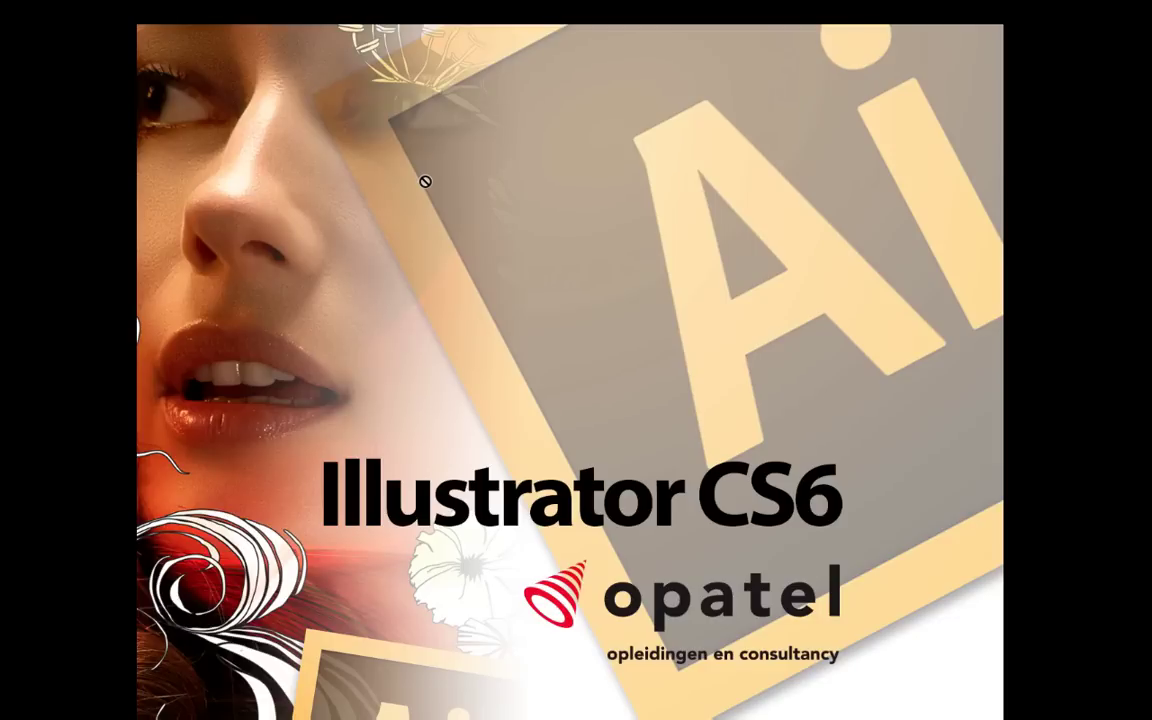
Switch from iShowU HD to the Illustrator document with the green flower.
key(super+Tab)
key(super+Tab)
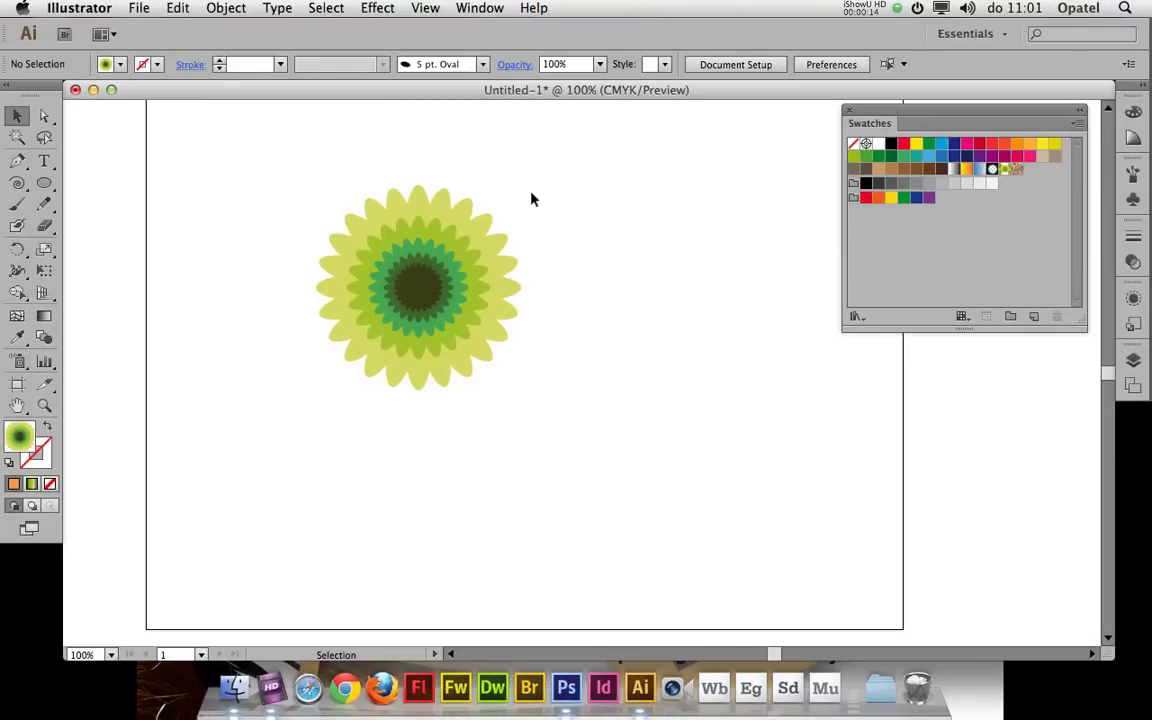
Drag the whole flower into Swatches as New Pattern Swatch 2, then delete the original.
drag(258, 176, 558, 402)
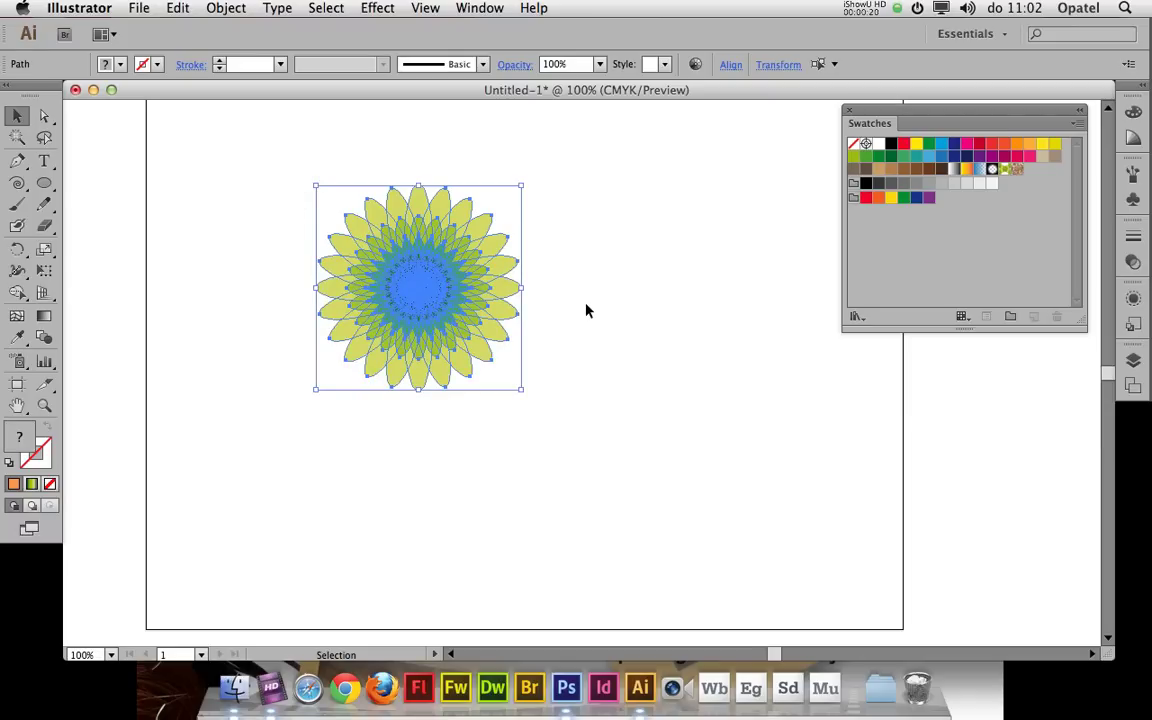
click(501, 268)
drag(584, 285, 965, 260)
key(Delete)
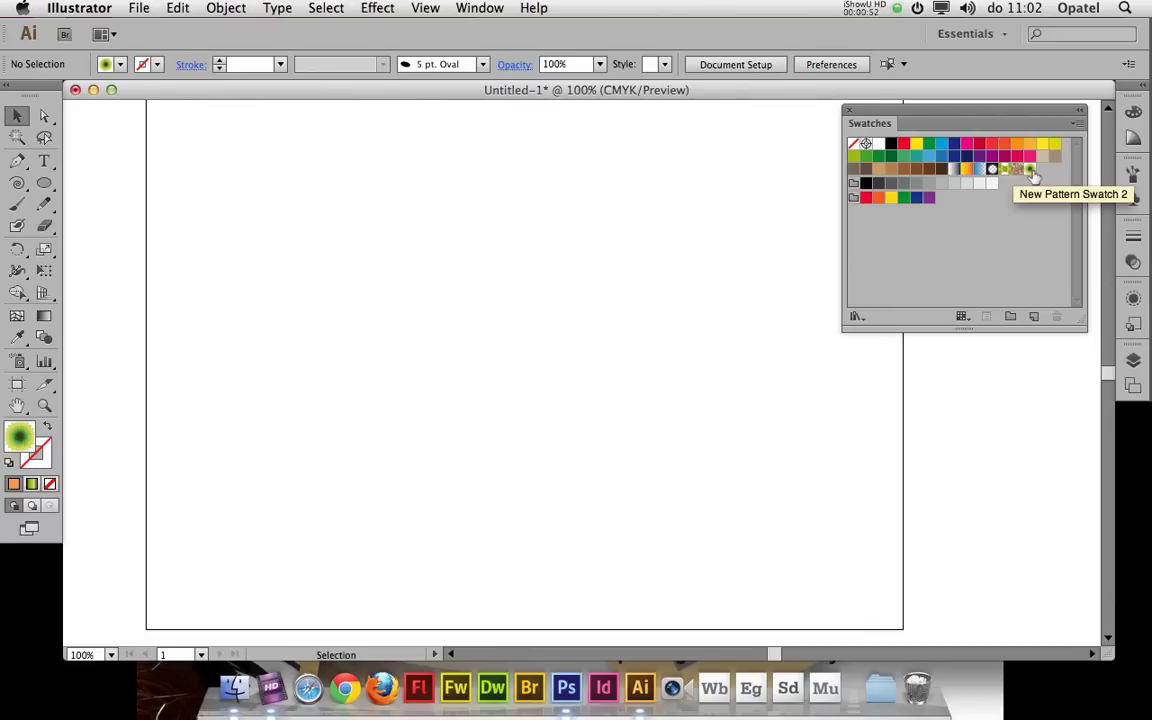
Open New Pattern Swatch 2 for pattern editing and preview it as 3 x 7 copies.
double_click(1031, 172)
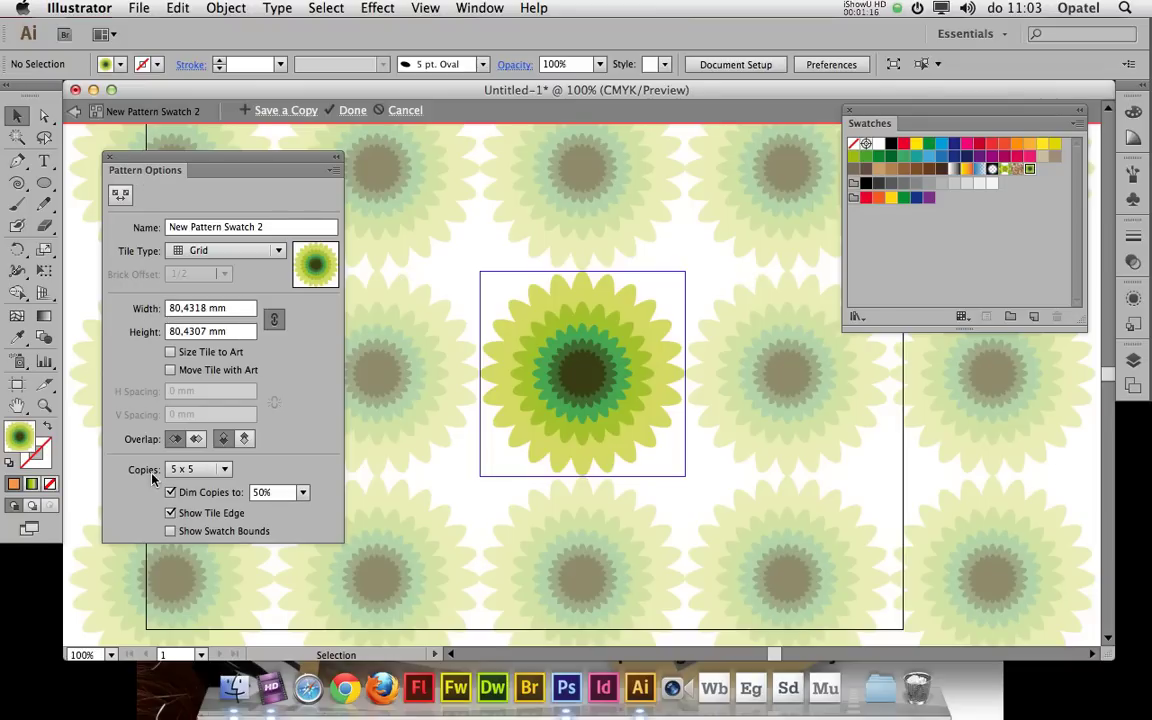
click(225, 472)
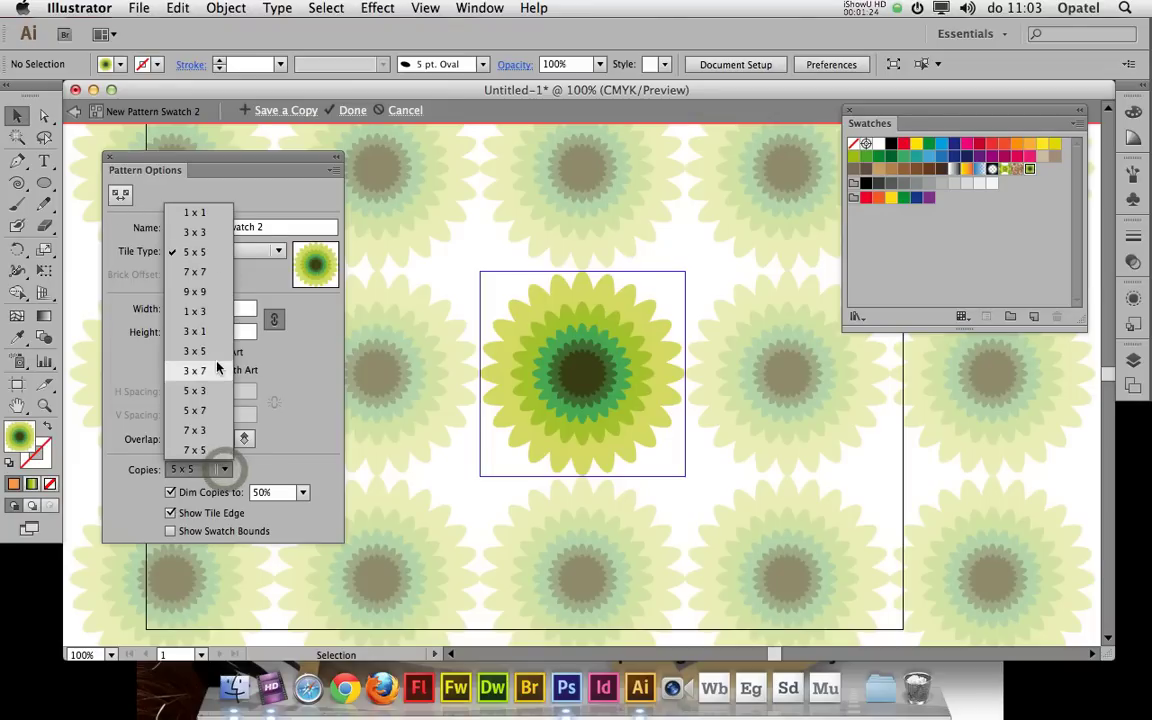
click(216, 234)
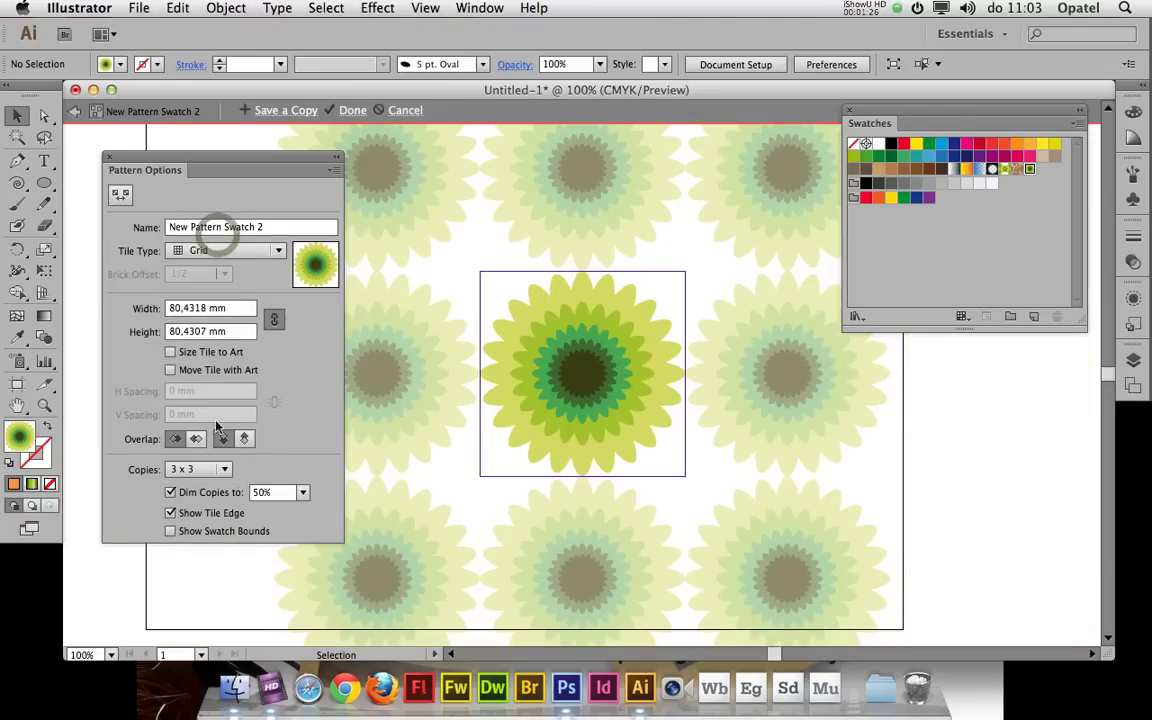
click(225, 471)
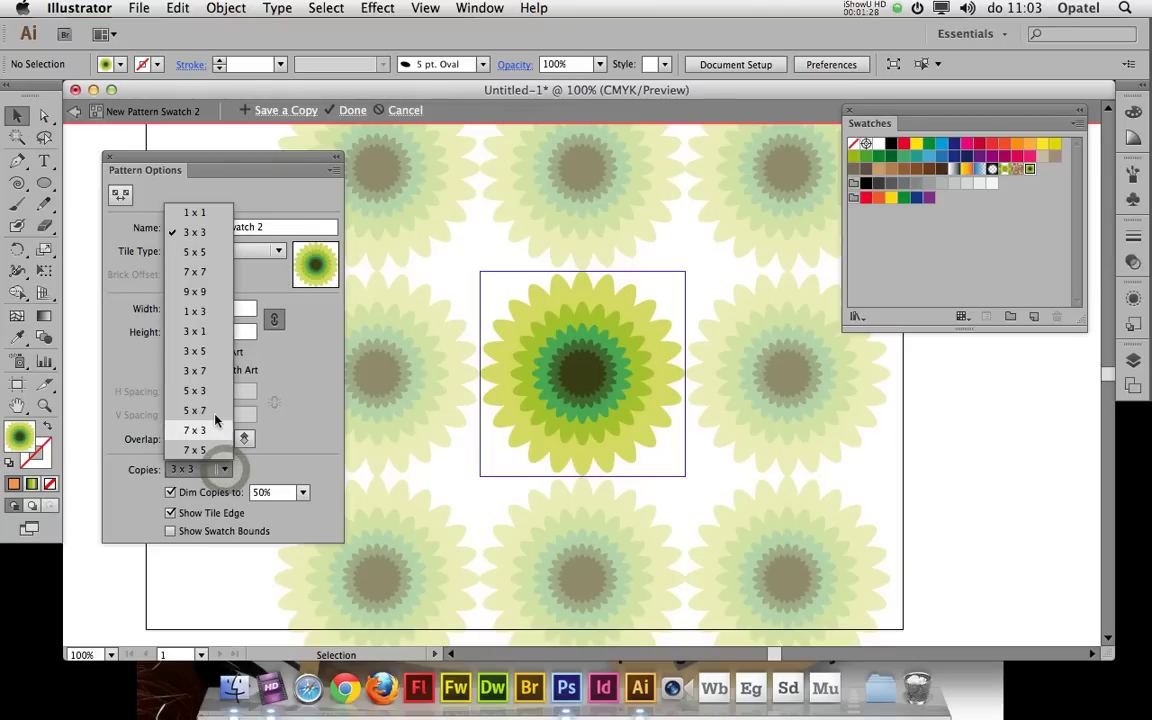
click(219, 372)
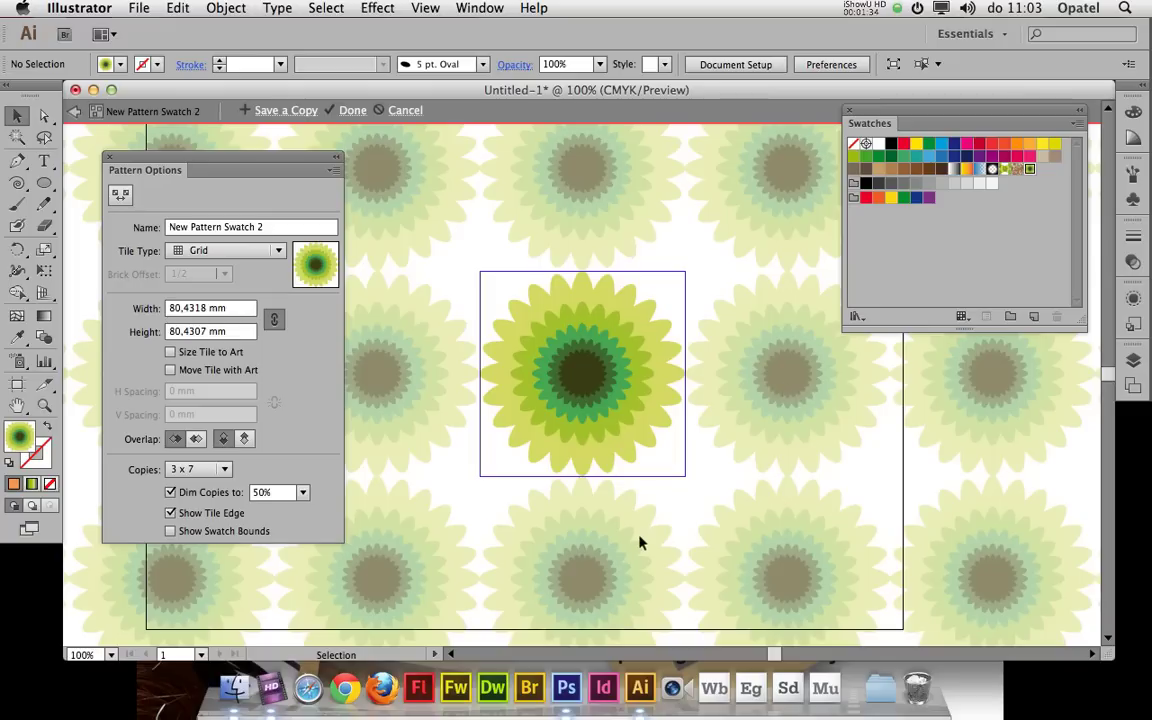
Set Dim Copies to 100%, then back to 50%.
click(303, 492)
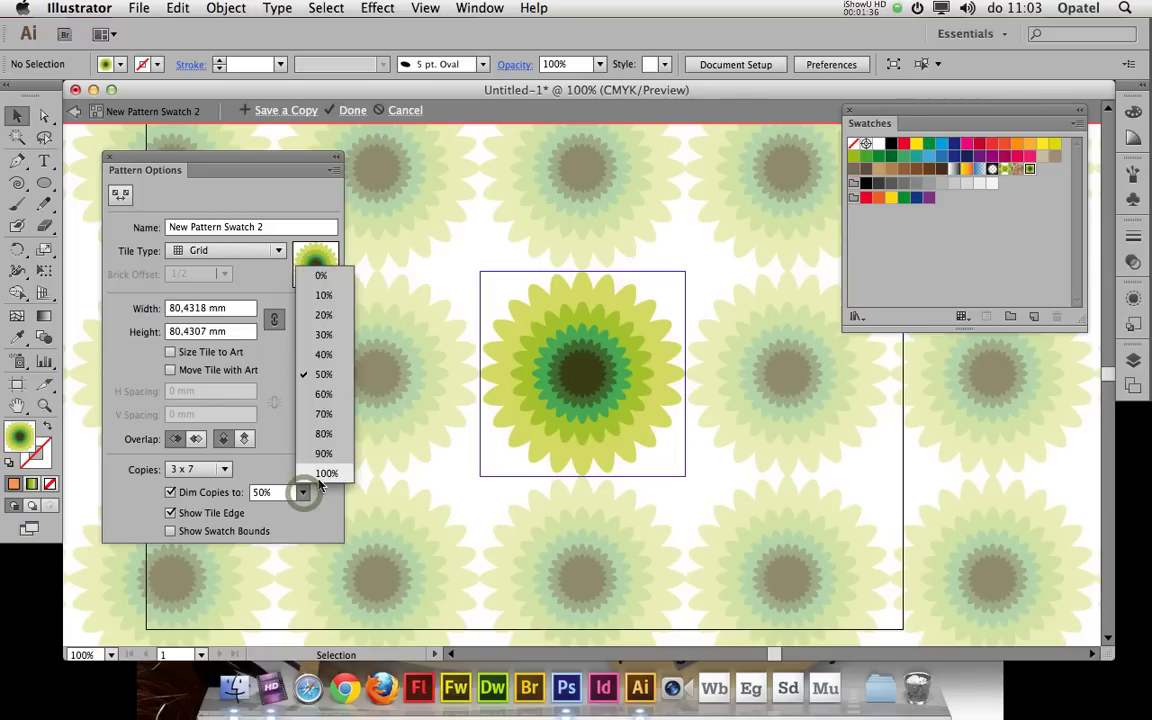
click(322, 475)
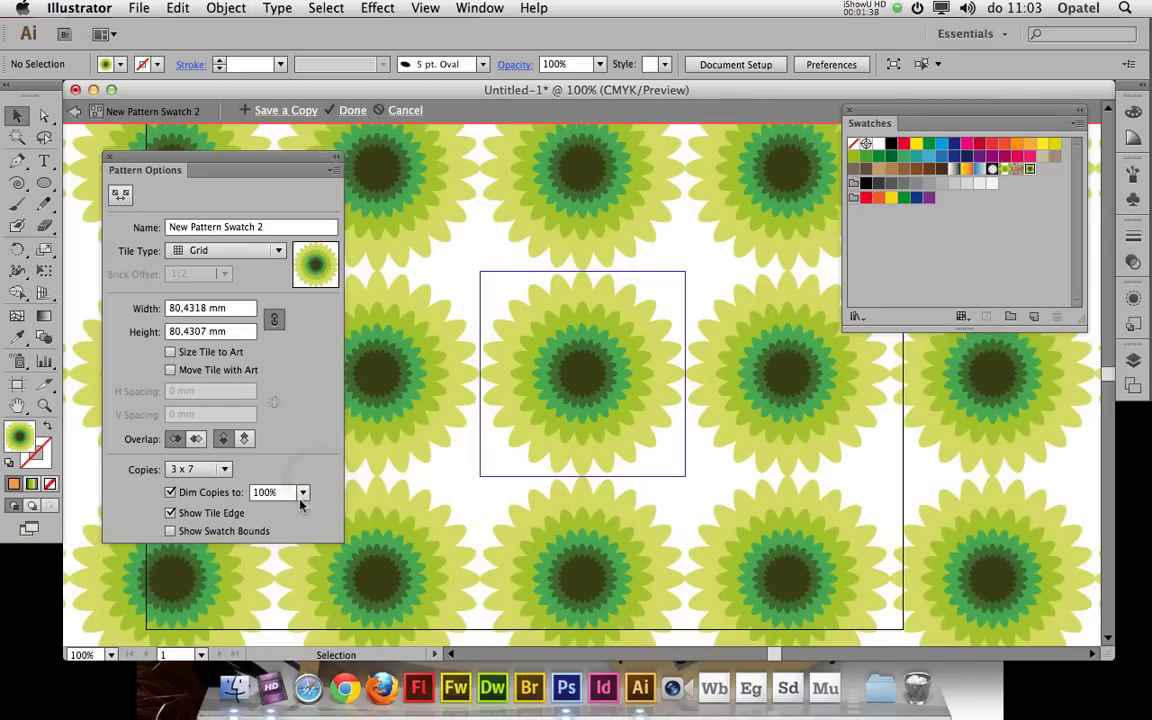
click(303, 494)
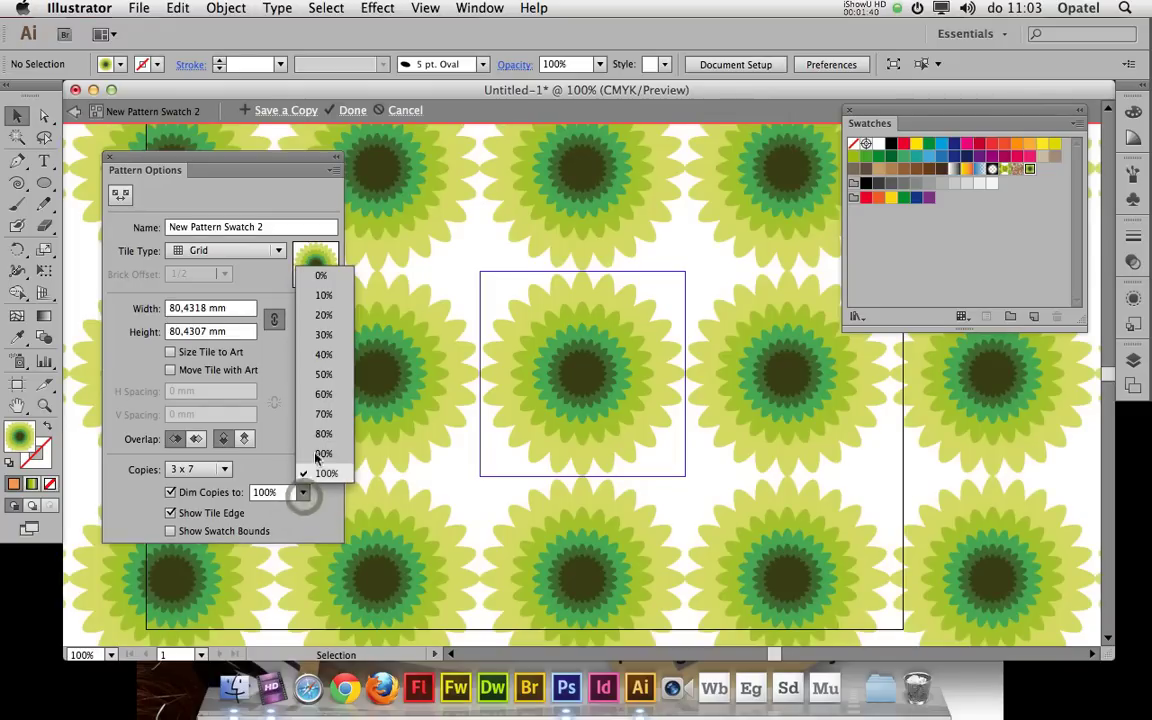
click(330, 376)
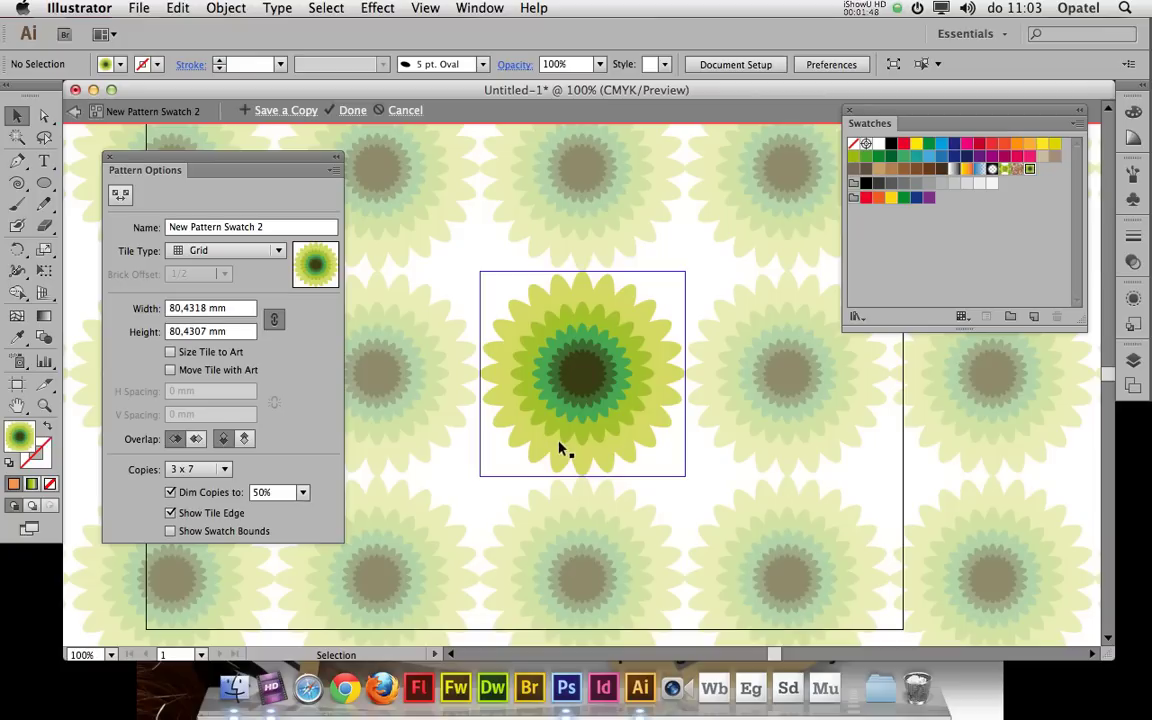
Shift one petal and repeat it as rotated copies around the flower centre.
click(624, 455)
mouse_move(641, 451)
mouse_down()
mouse_move(650, 441)
mouse_move(623, 453)
mouse_move(643, 442)
mouse_up()
key(ctrl+d)
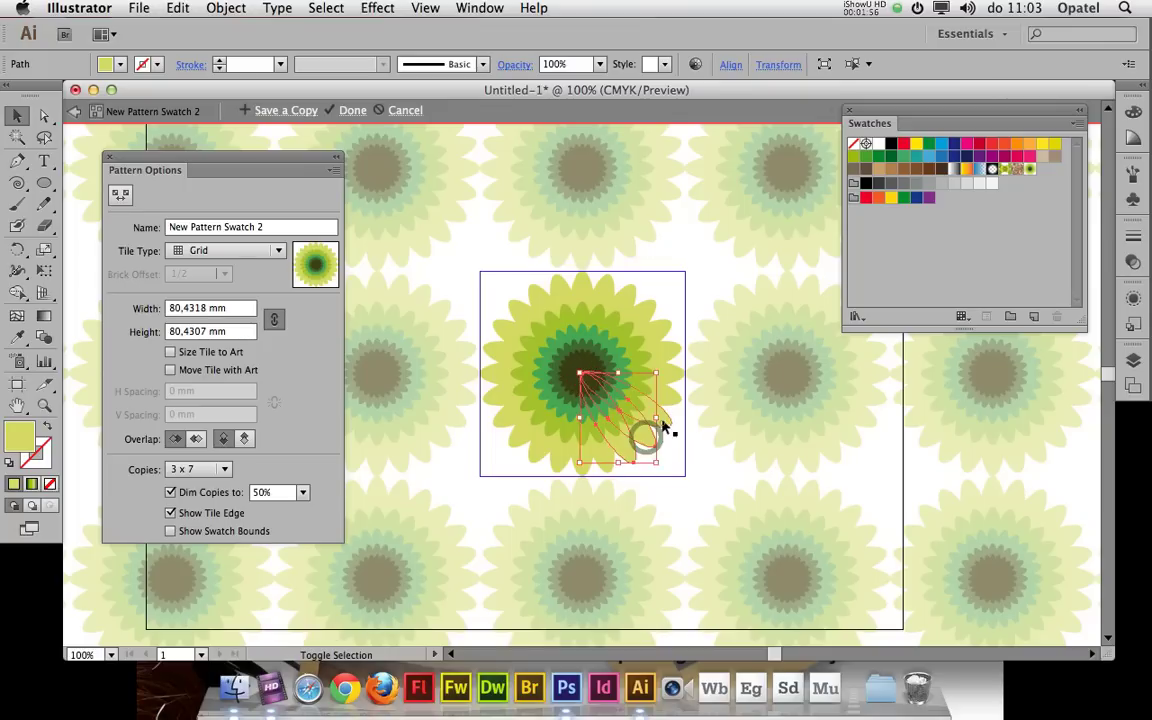
key(ctrl+d)
key(ctrl+d)
drag(672, 398, 660, 414)
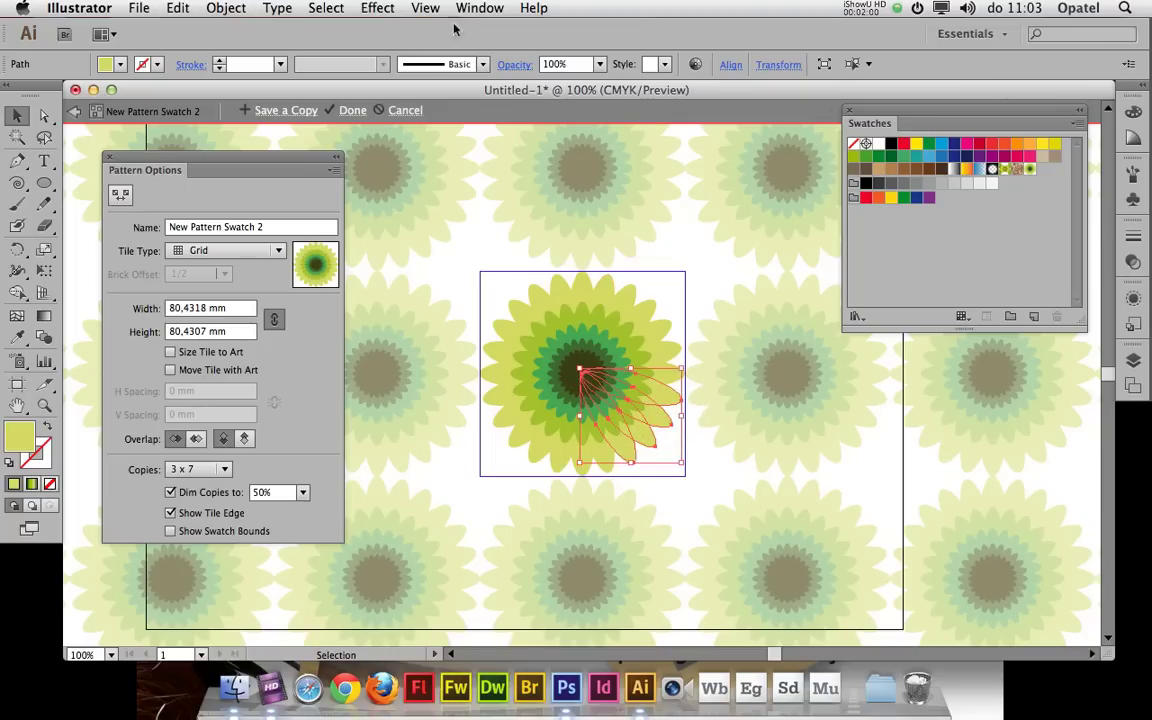
Select all petals with the same fill colour and fill them purple.
click(330, 8)
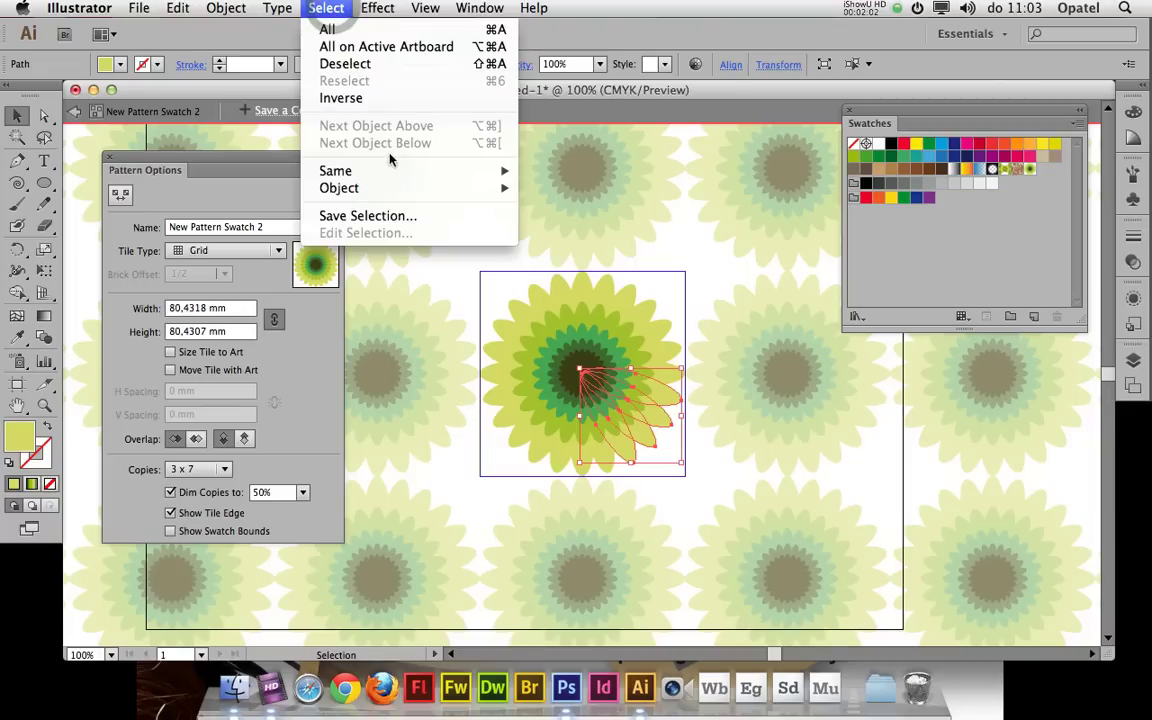
mouse_move(336, 171)
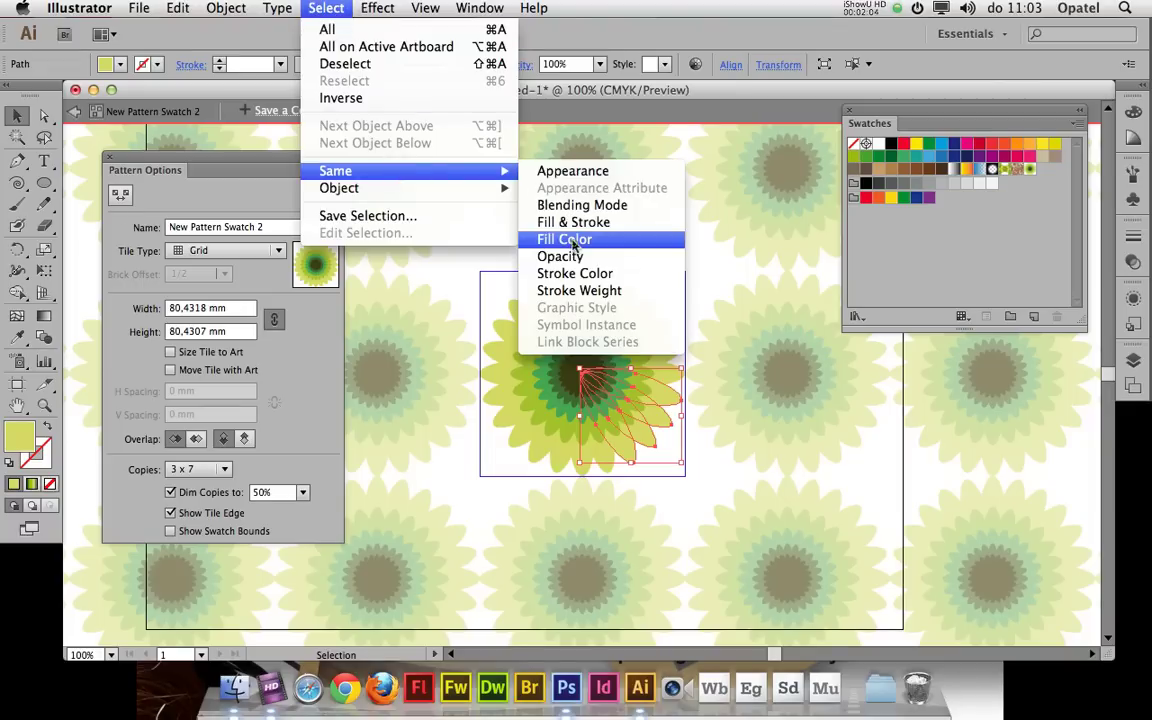
click(574, 243)
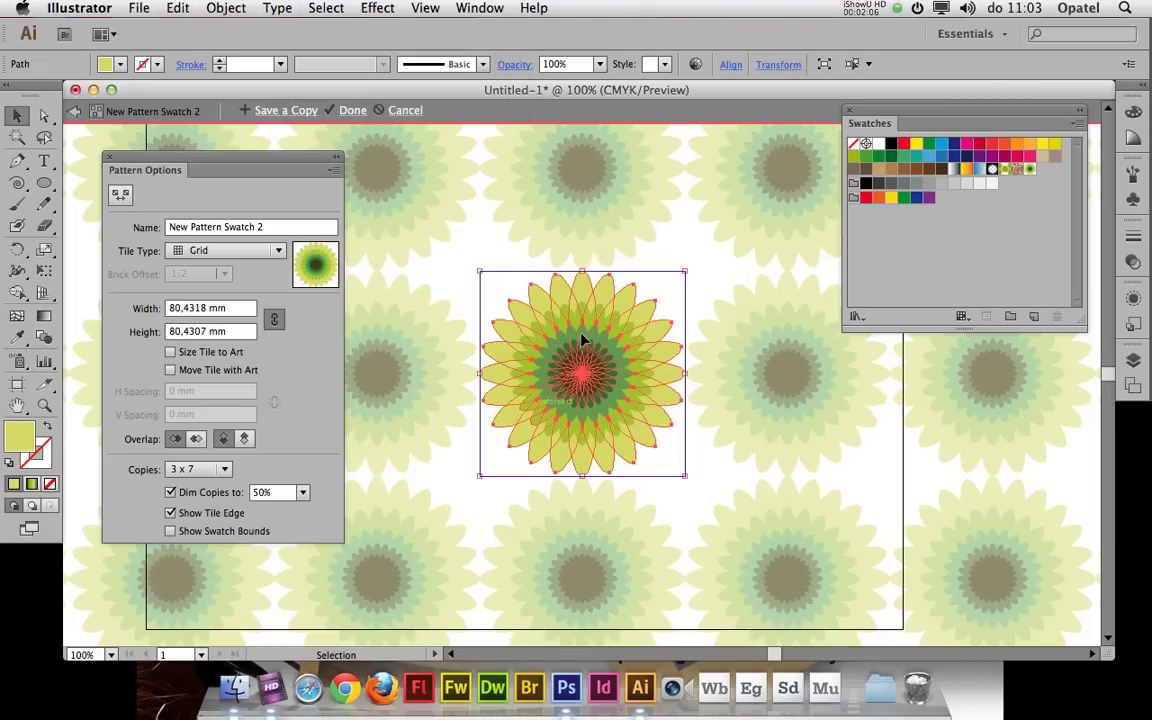
click(121, 66)
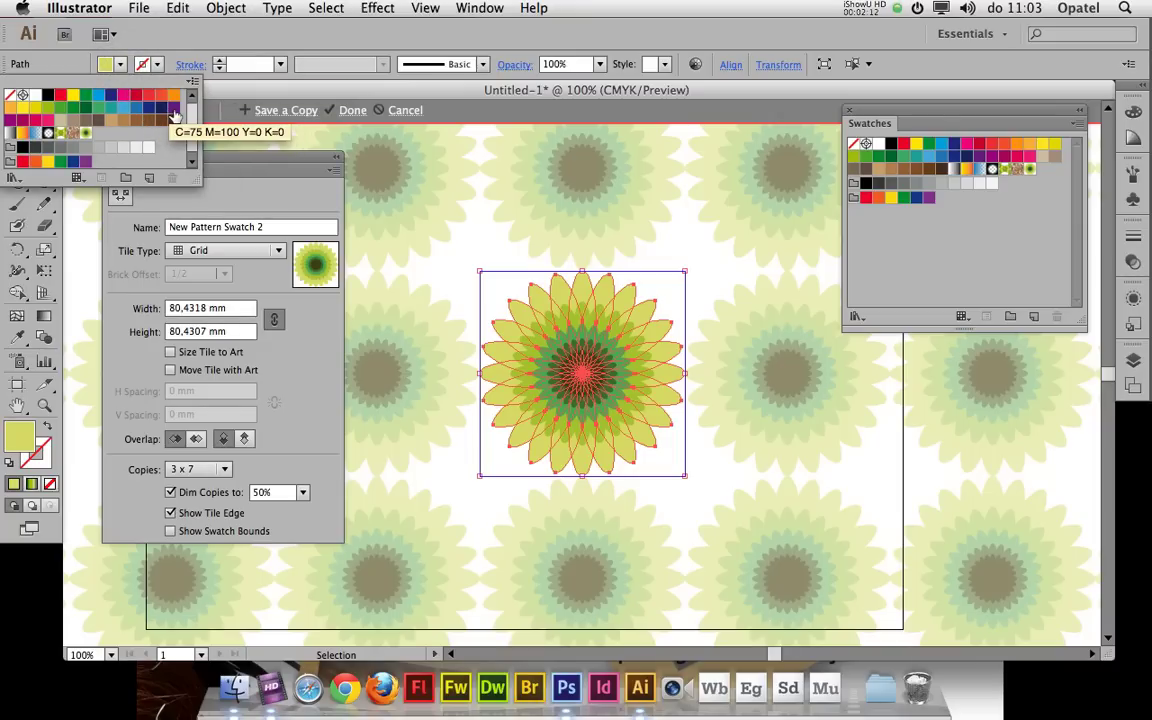
click(174, 110)
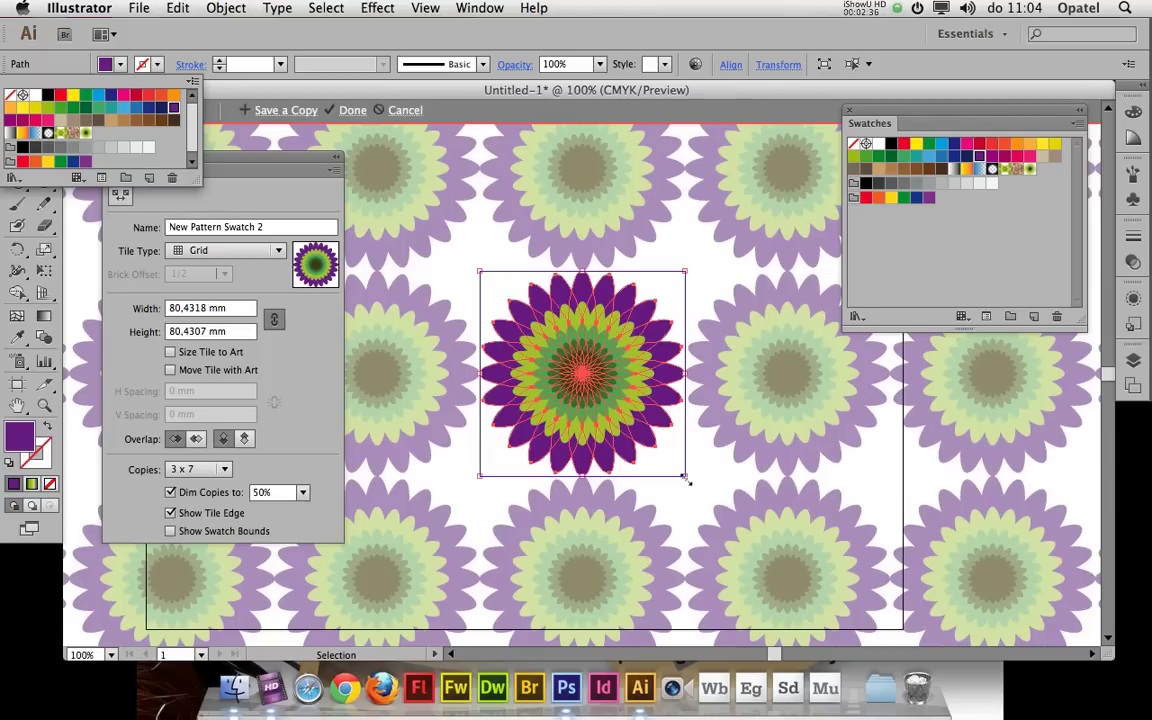
Scale the flower down to about 67 mm, undo, then reselect all and shrink it to about 52 mm.
click(684, 476)
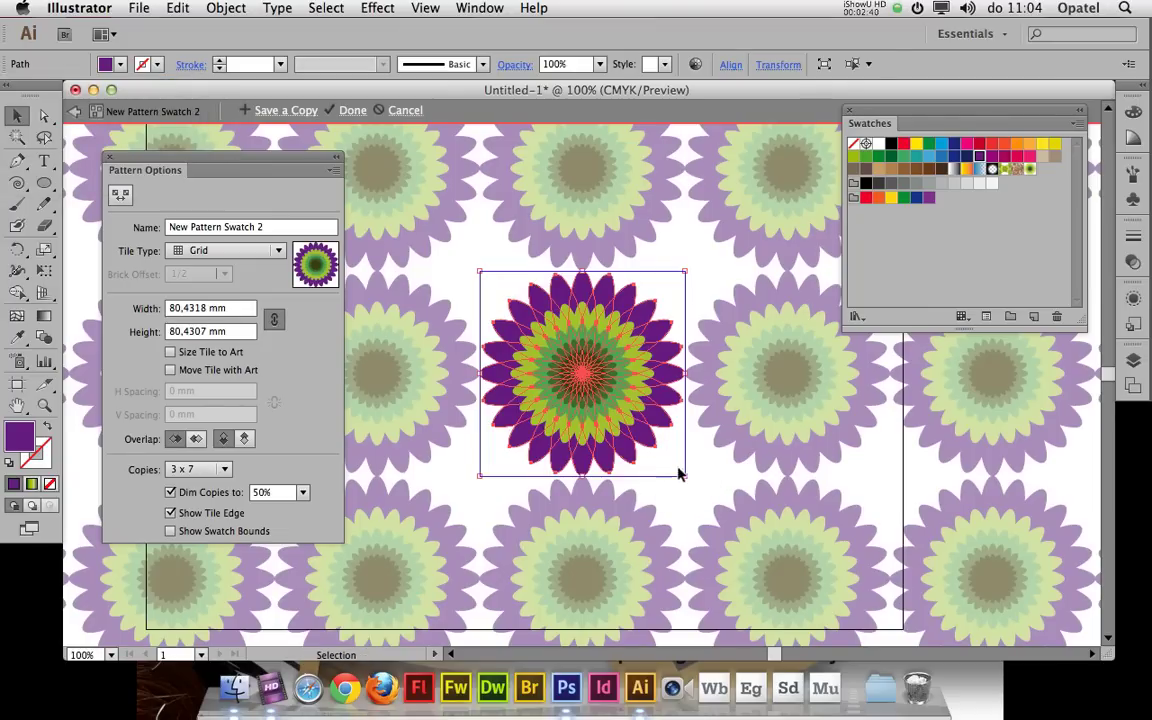
drag(685, 476, 618, 395)
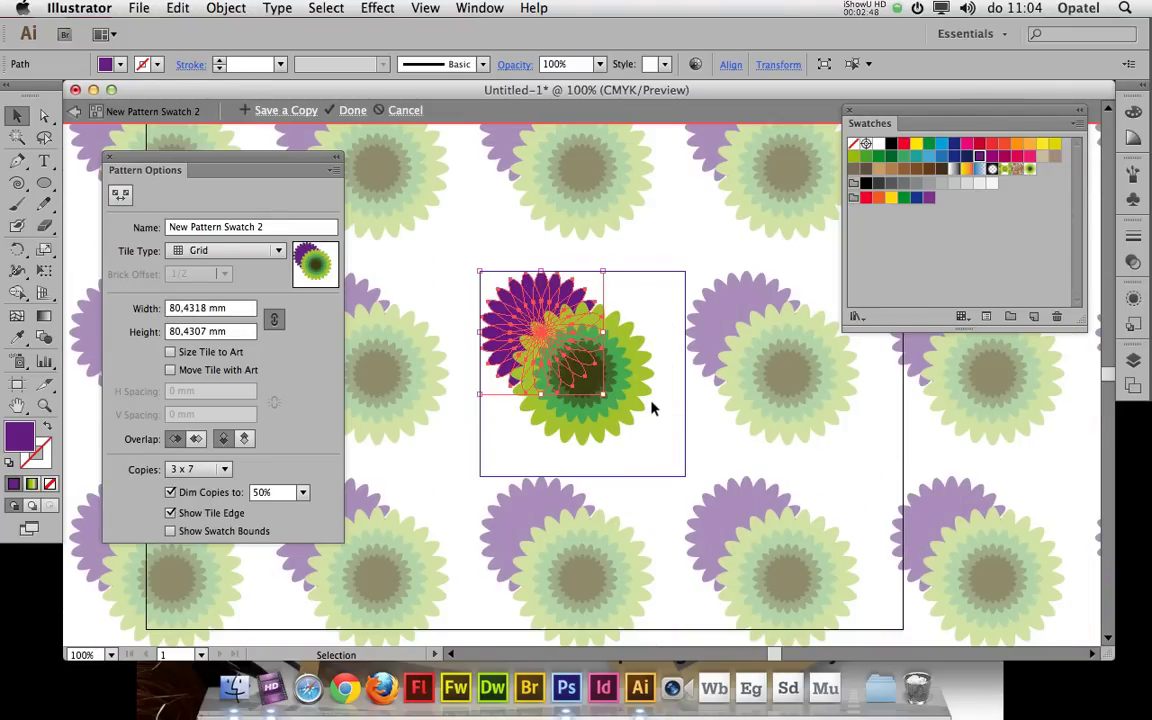
key(a)
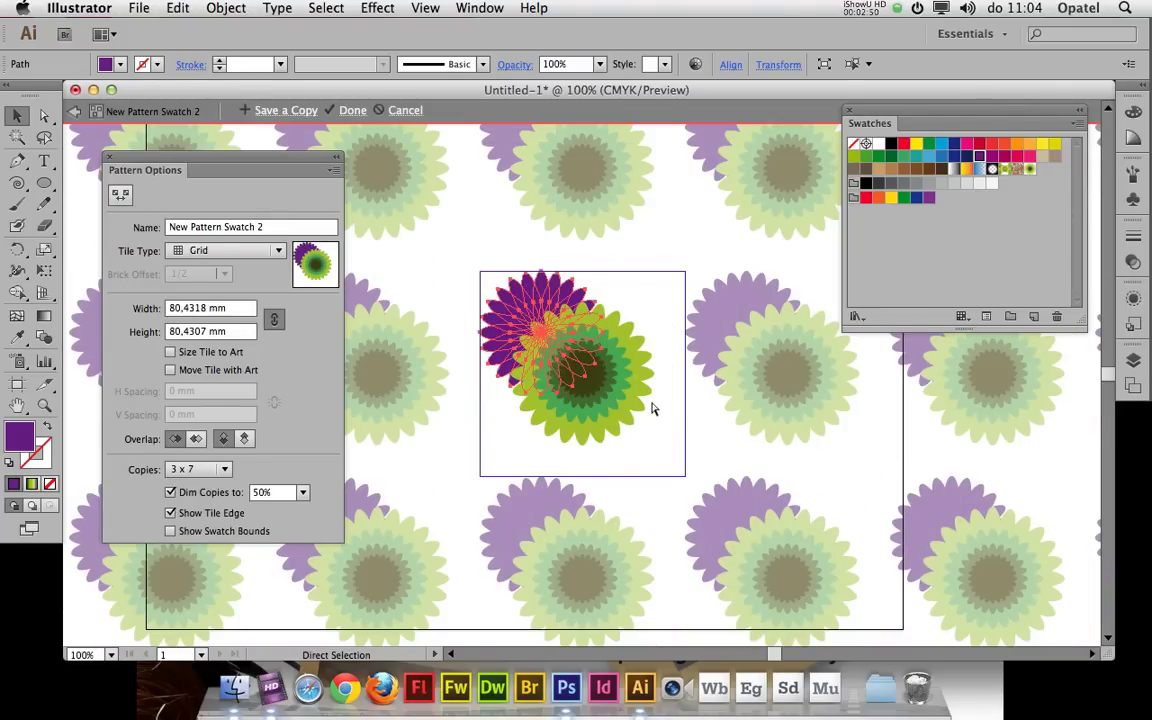
key(super+z)
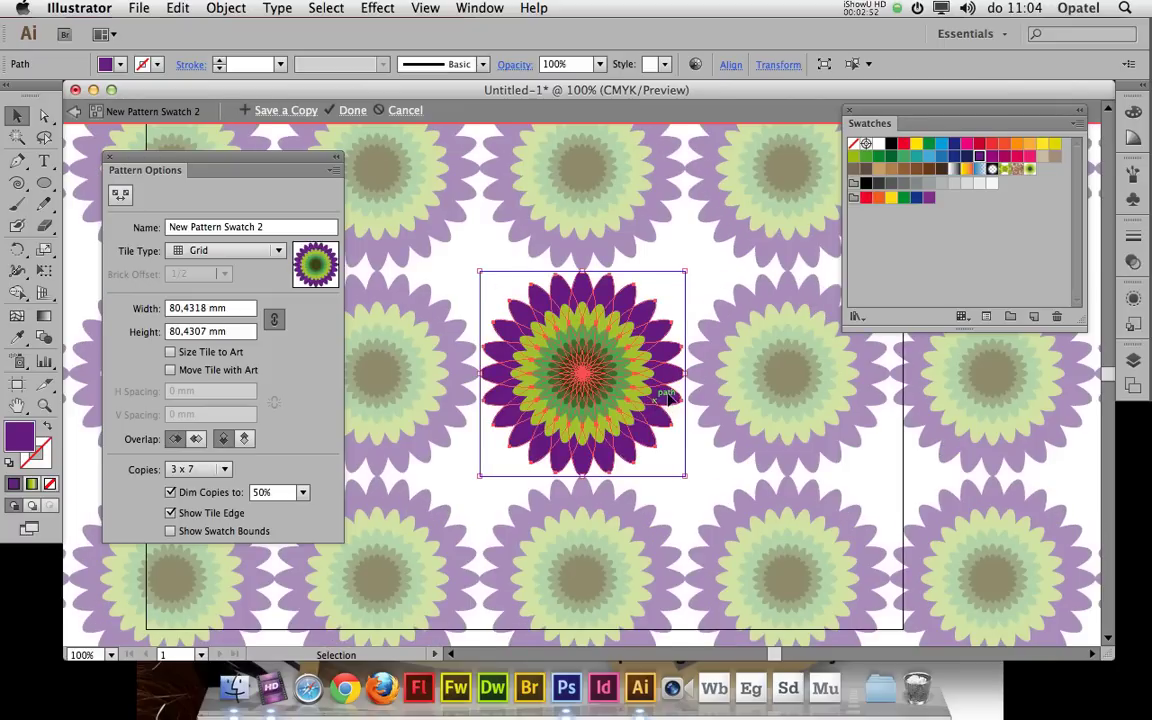
click(498, 255)
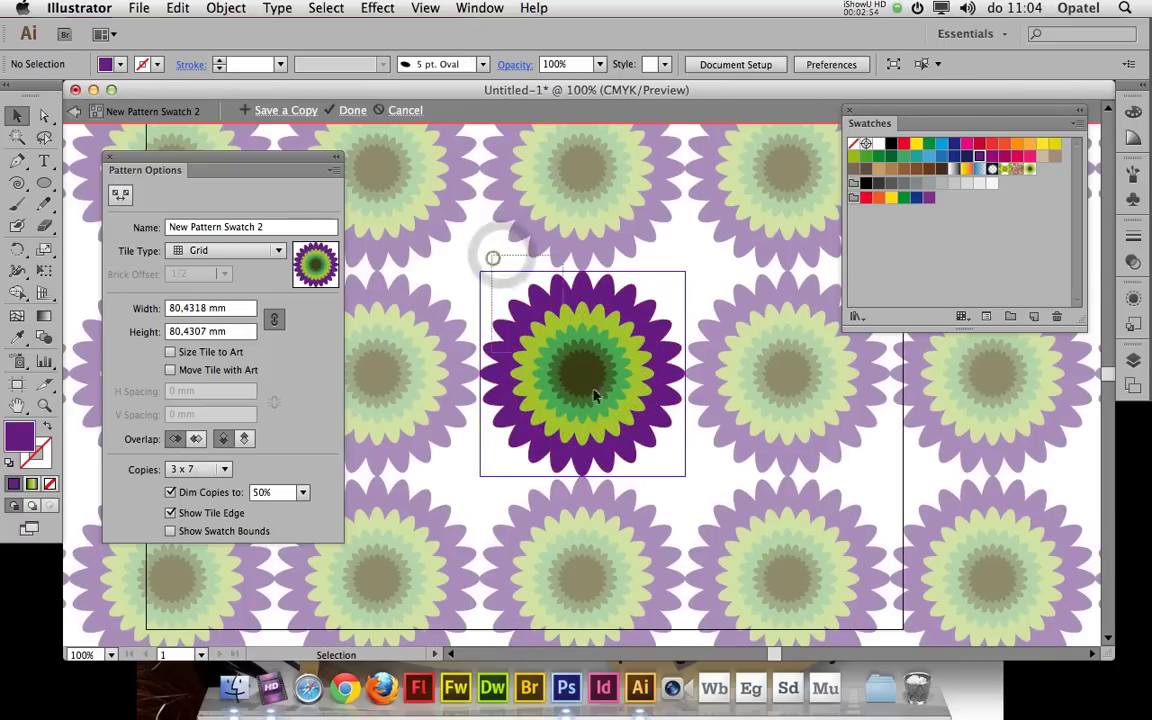
key(super+a)
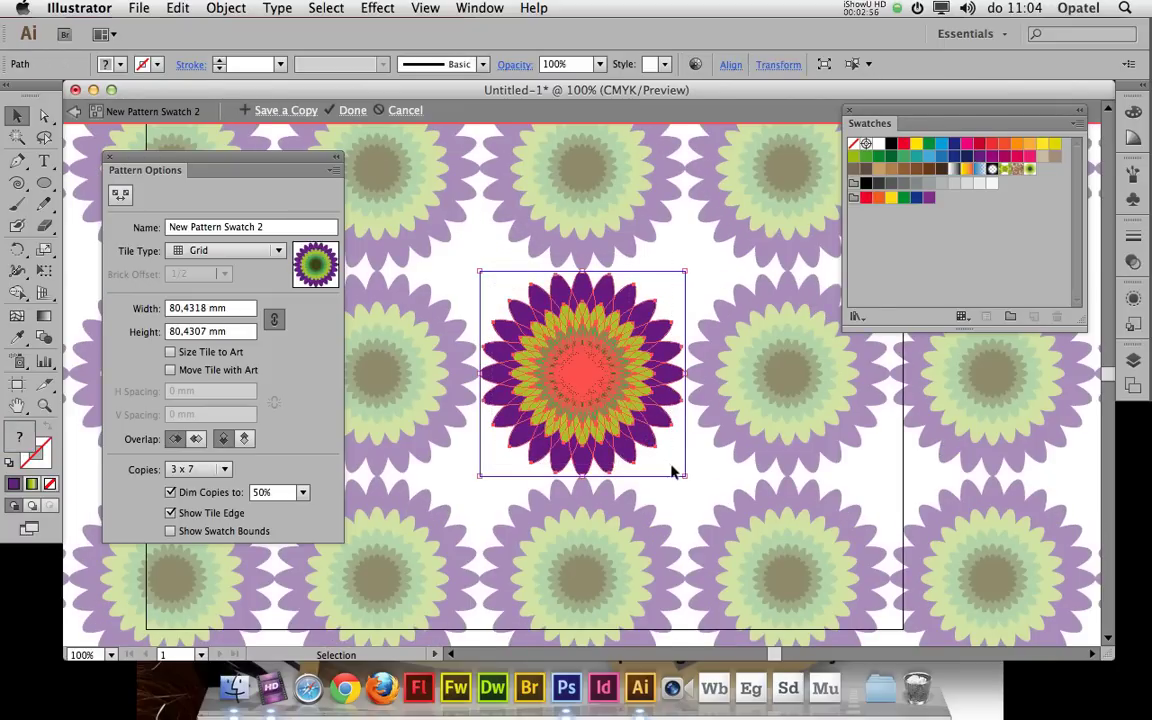
mouse_move(685, 475)
mouse_down()
mouse_move(625, 395)
mouse_move(592, 383)
mouse_up()
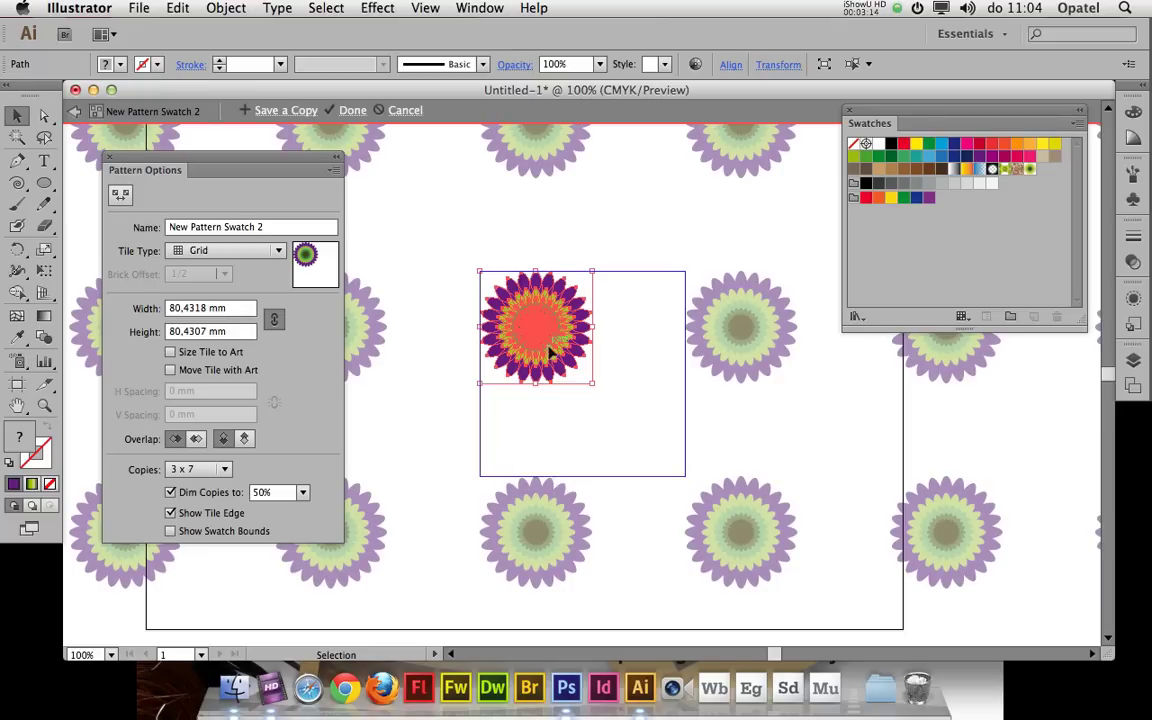
Move the flower to the tile centre and enlarge it to about 79 mm so copies overlap.
mouse_move(548, 352)
mouse_down()
mouse_move(595, 412)
mouse_move(601, 405)
mouse_move(601, 443)
mouse_up()
drag(576, 313, 578, 315)
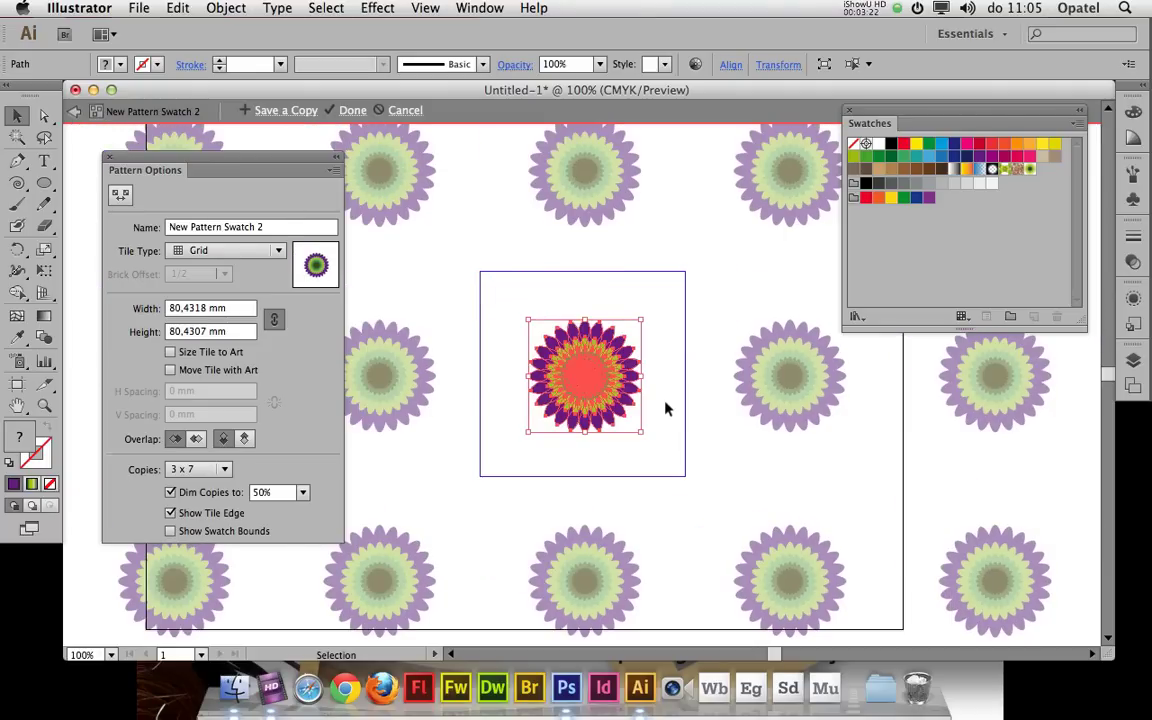
drag(642, 432, 697, 493)
drag(530, 321, 467, 238)
drag(637, 386, 645, 396)
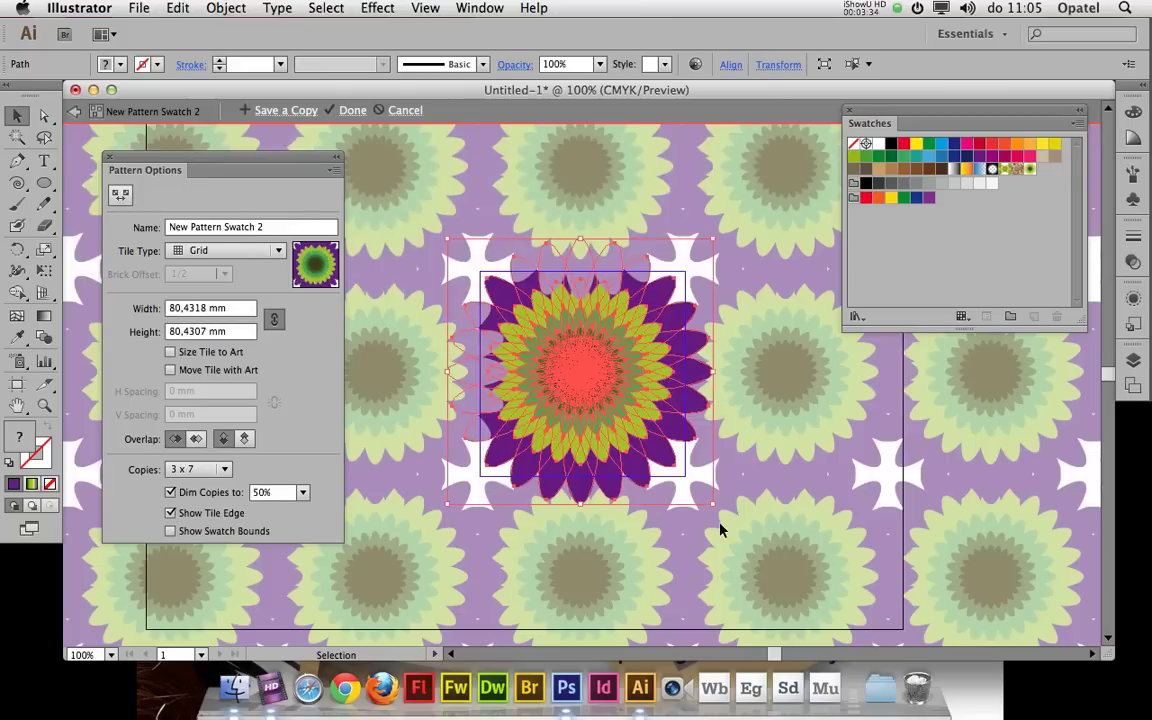
Set the overlap to Bottom in Front and turn on Size Tile to Art.
click(198, 441)
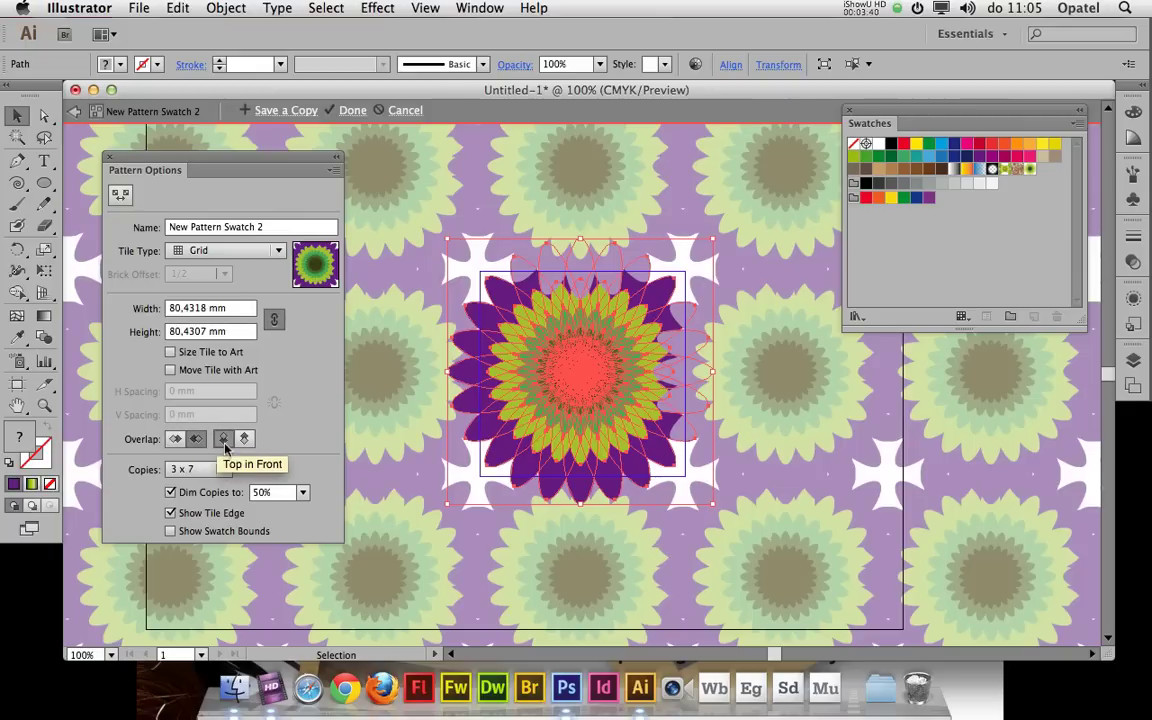
click(243, 439)
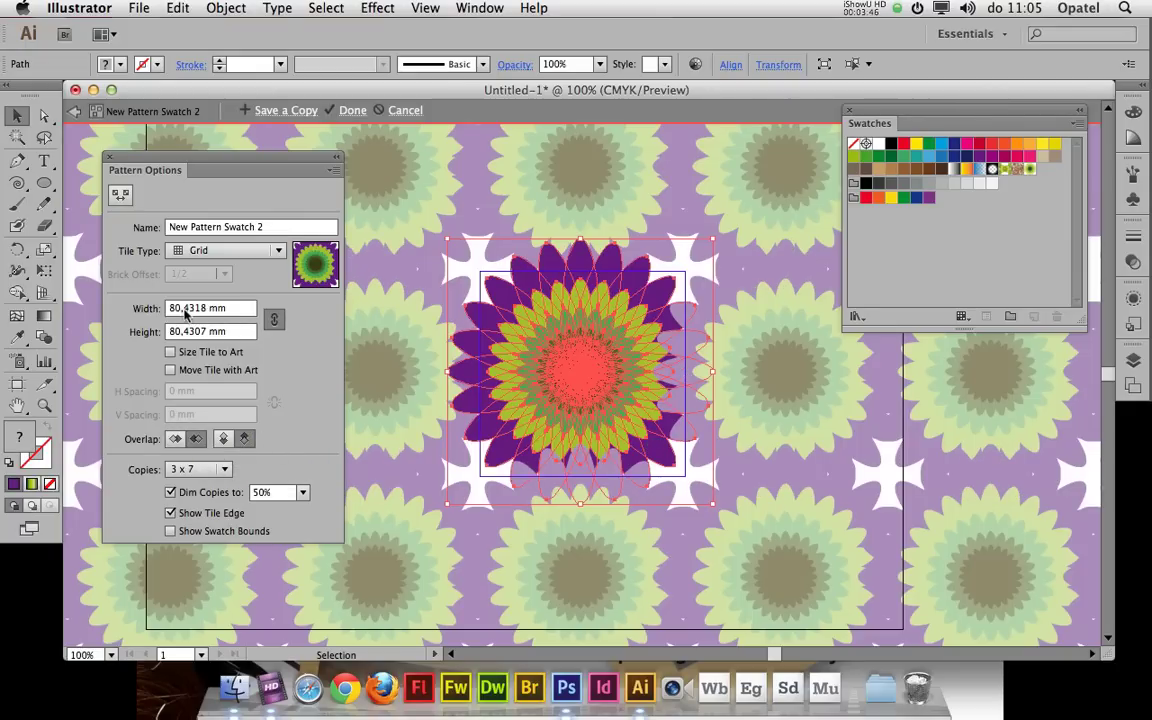
click(170, 352)
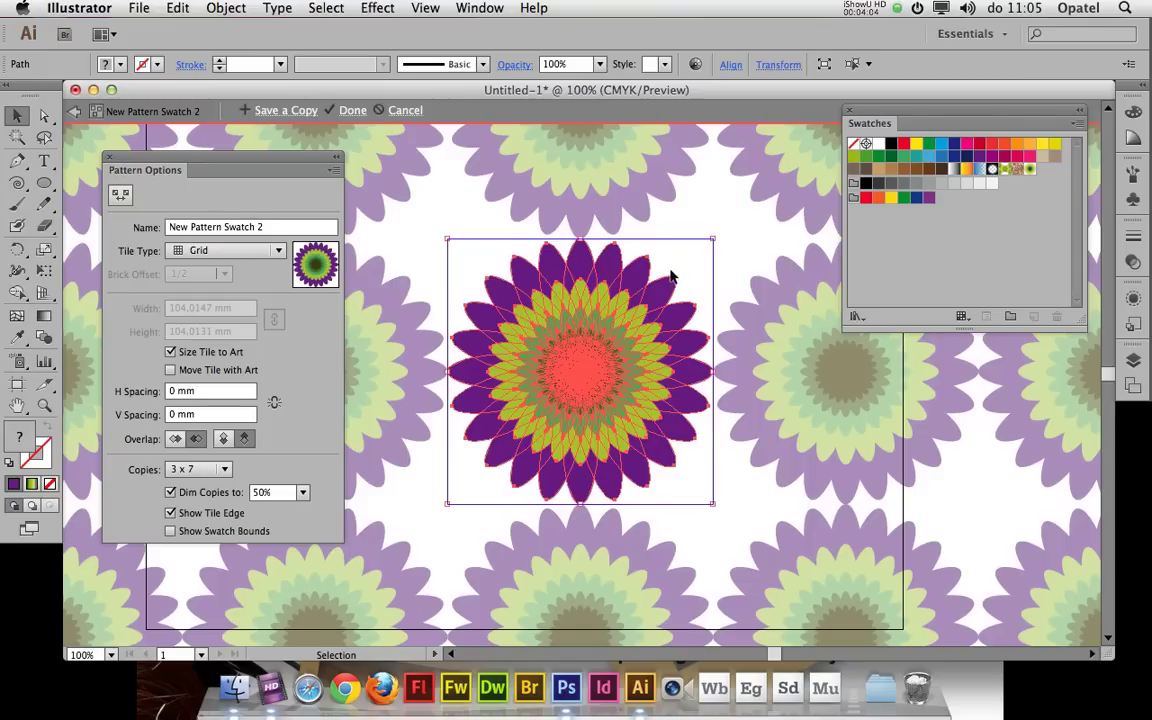
Try the Brick by Row tile type, then settle on Brick by Column with 1/2 offset.
click(279, 251)
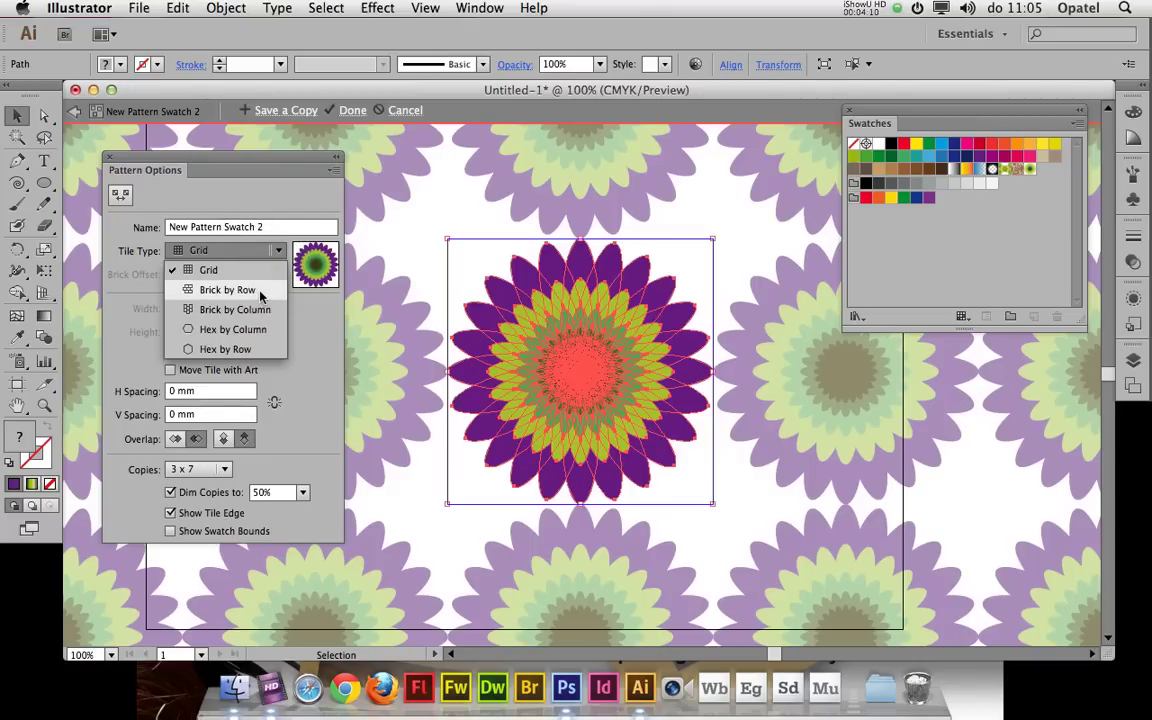
click(260, 295)
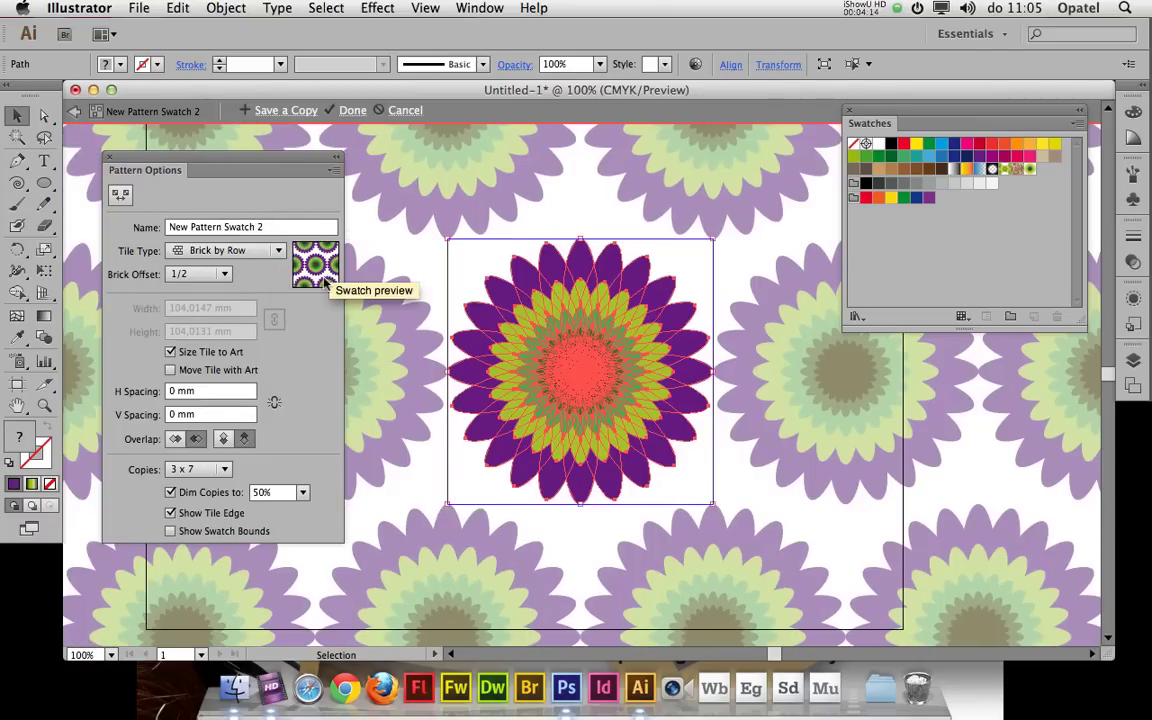
click(278, 251)
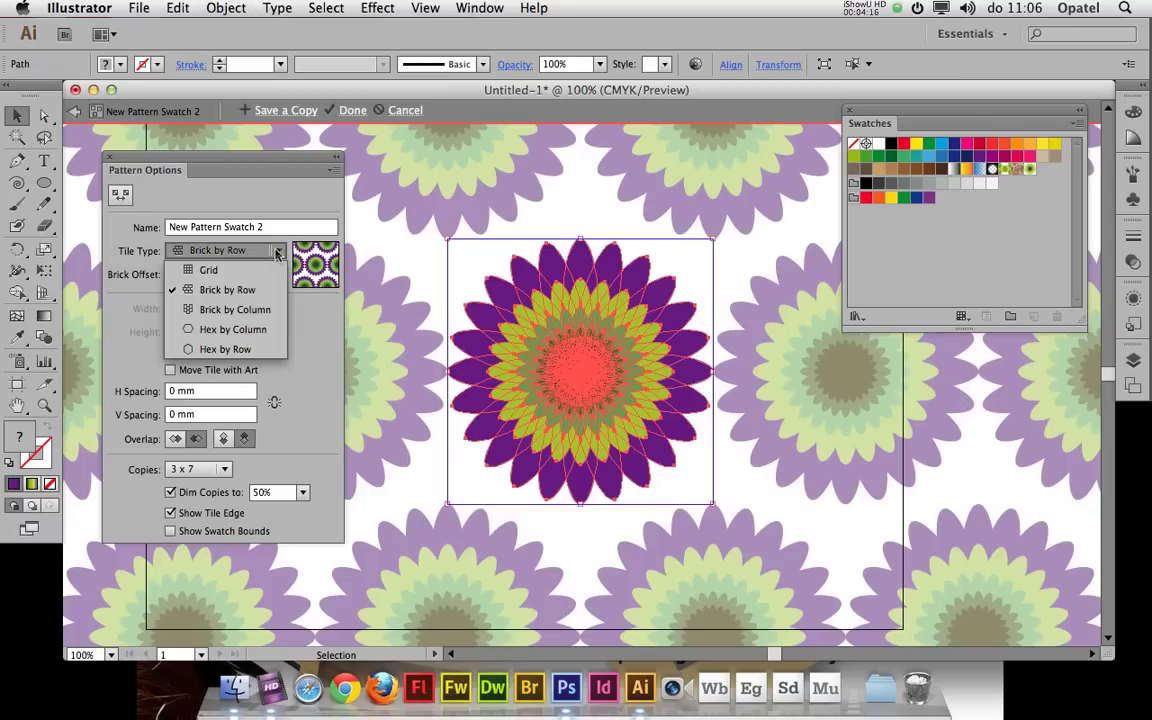
click(257, 309)
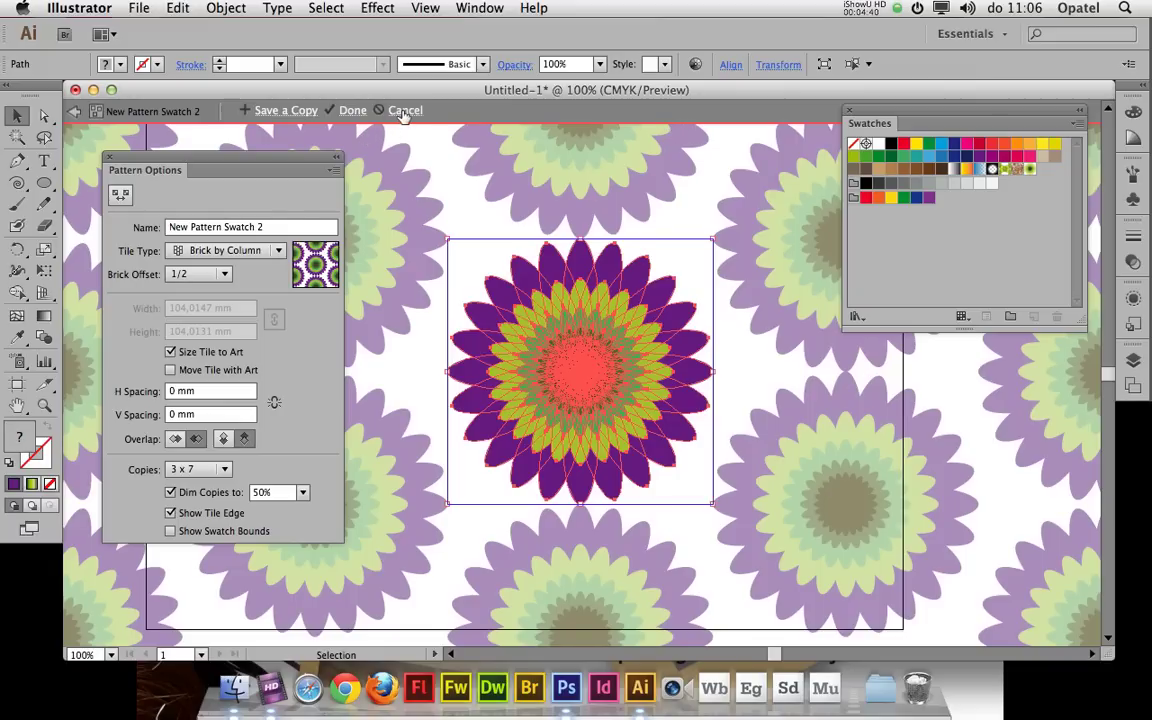
Finish the flower pattern with Done and draw a small rectangle on the artboard.
click(352, 111)
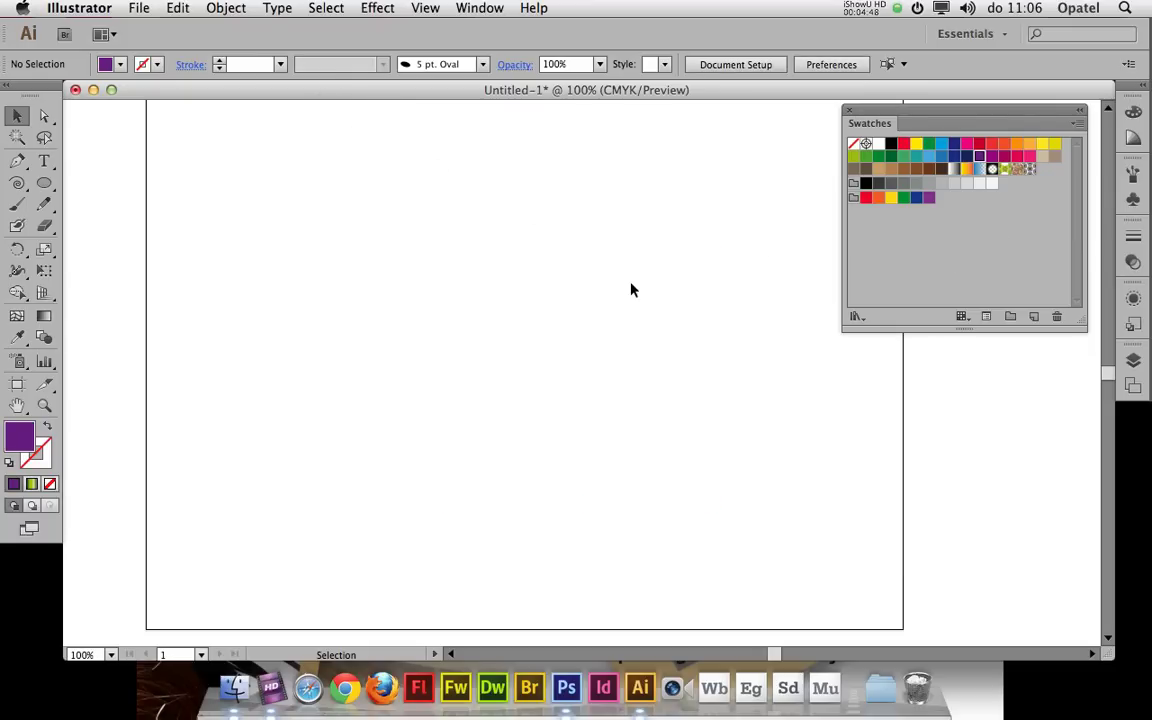
drag(44, 182, 115, 184)
drag(307, 298, 419, 337)
click(16, 115)
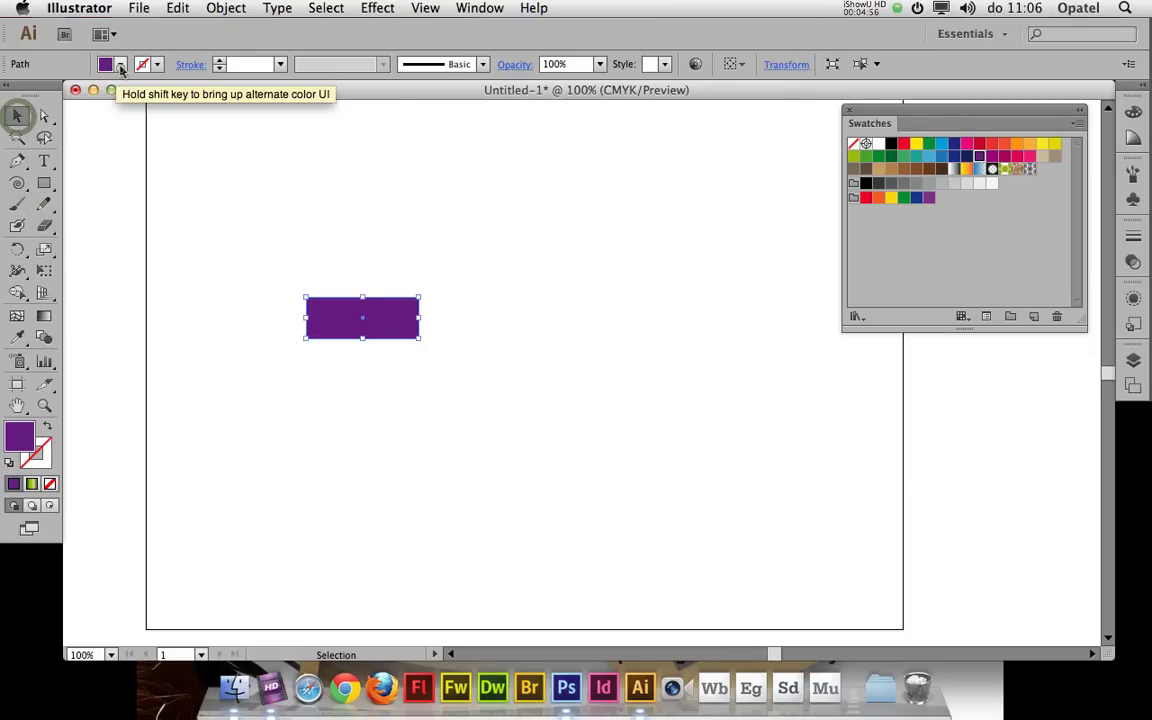
Give the rectangle an orange-red fill and a white 3 pt stroke.
click(119, 64)
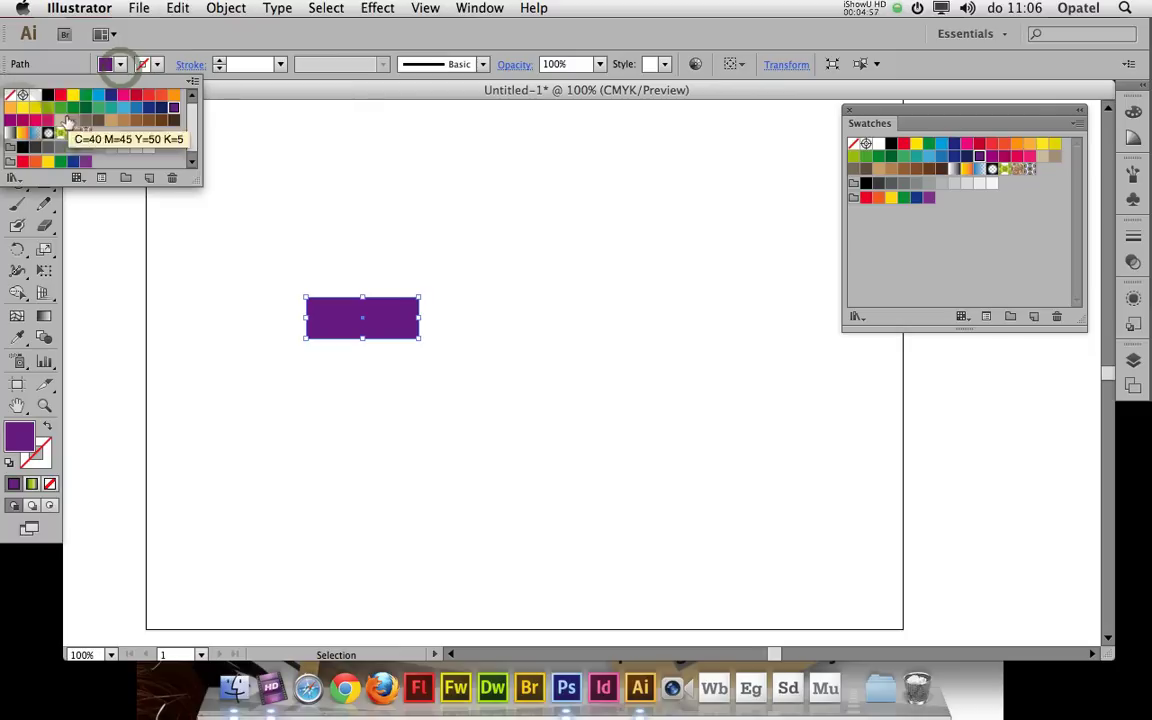
click(157, 95)
click(157, 65)
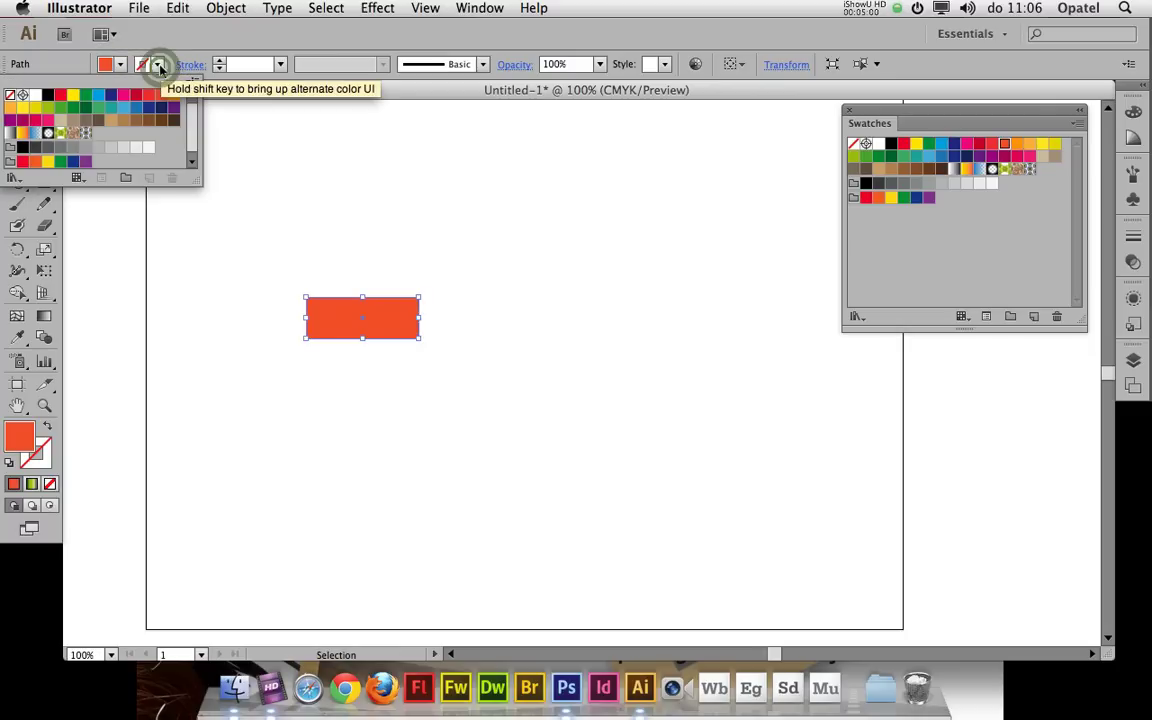
click(138, 147)
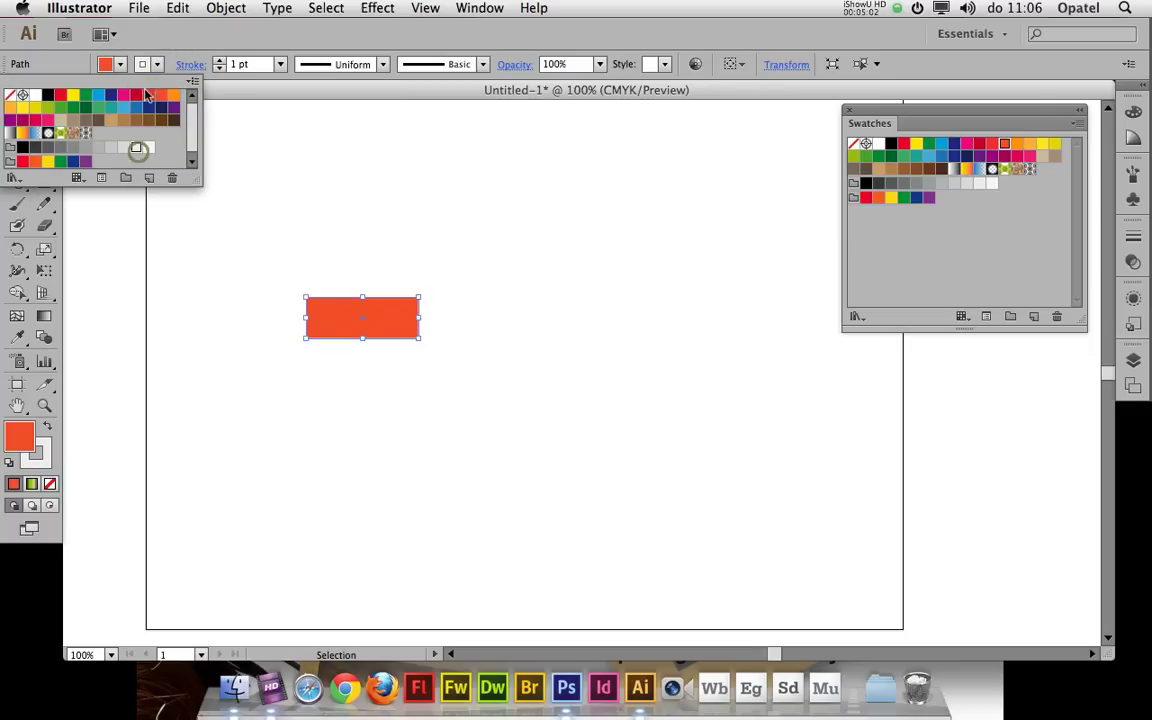
click(139, 147)
click(219, 62)
click(219, 62)
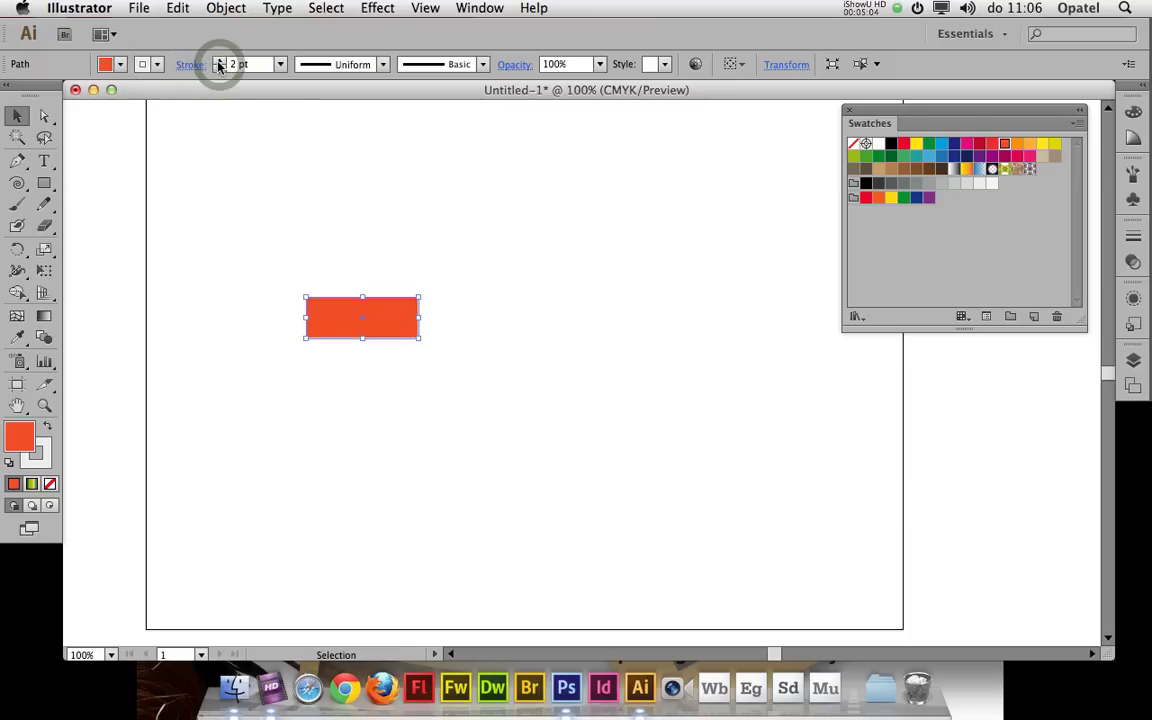
Add the orange rectangle to Swatches as a new swatch and delete it from the artboard.
click(428, 253)
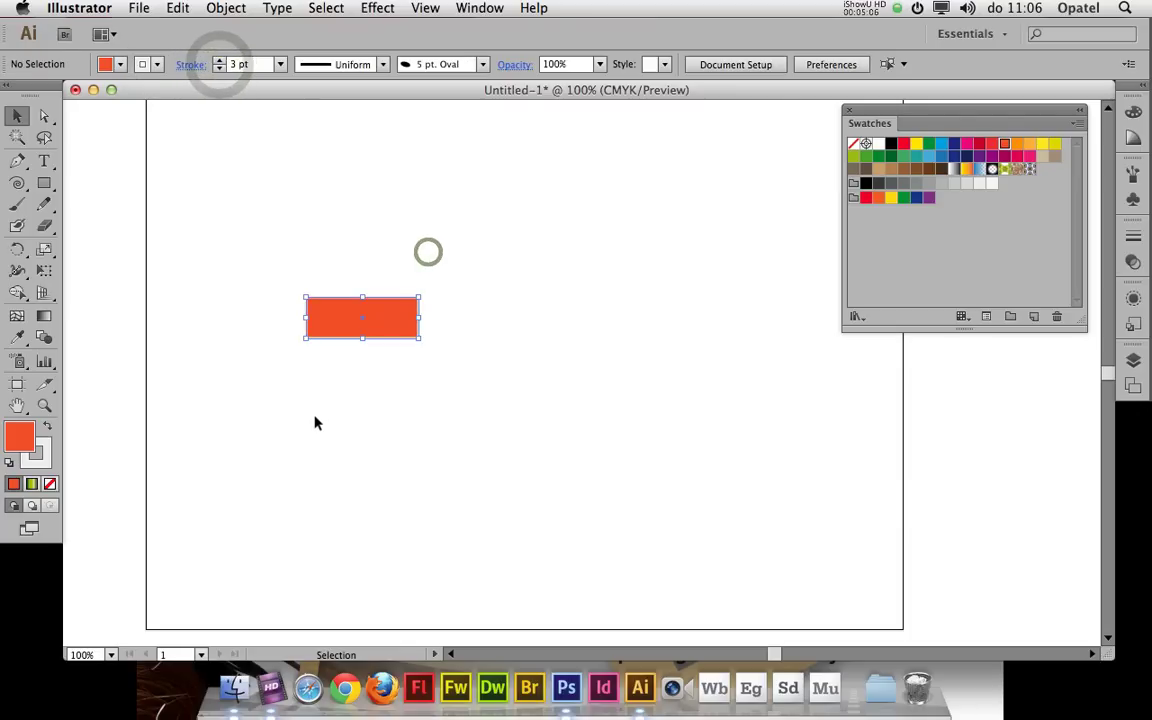
drag(386, 325, 905, 246)
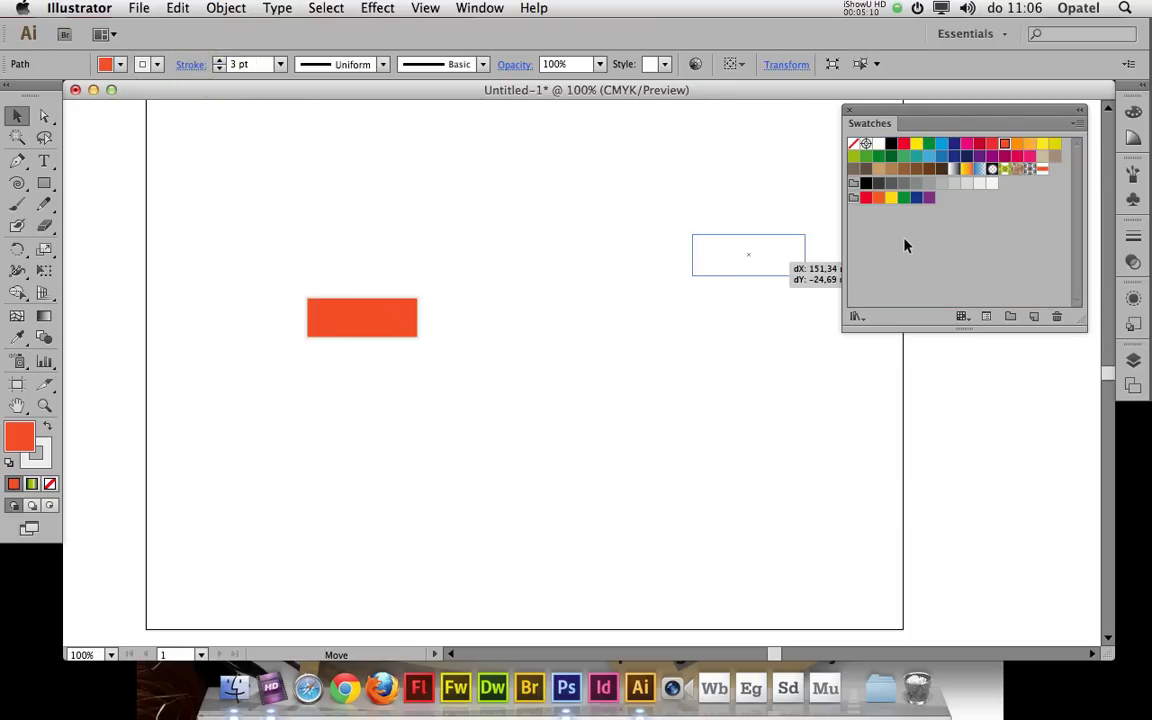
key(Delete)
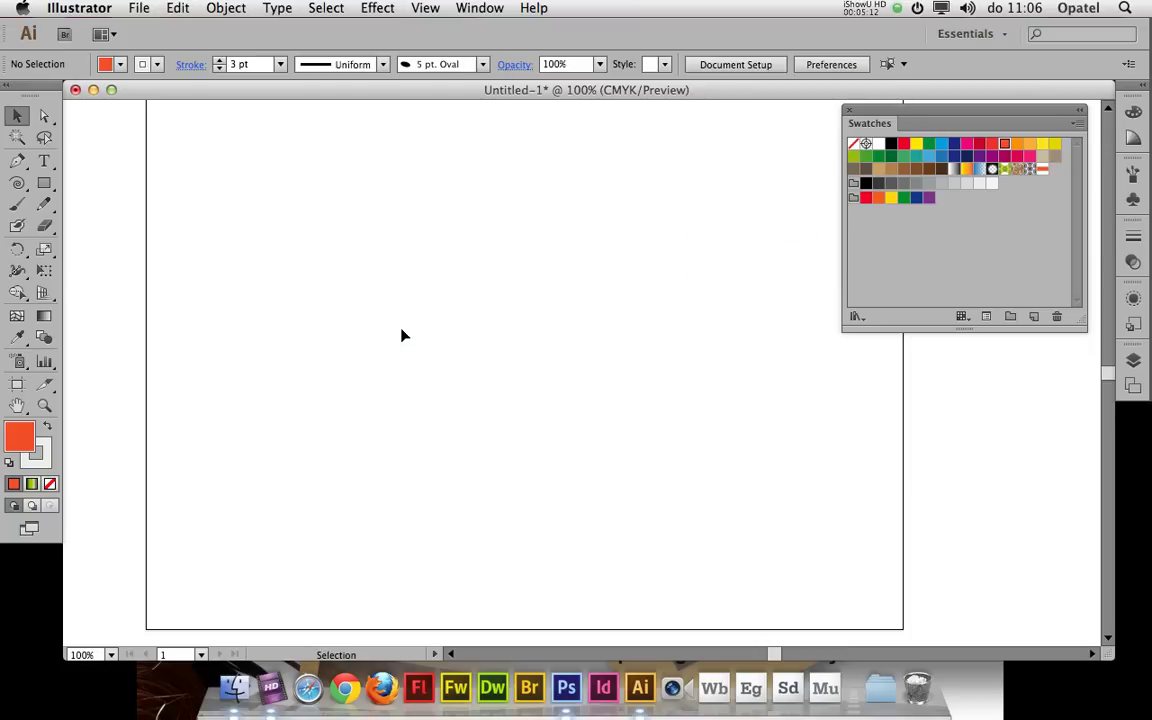
Edit New Pattern Swatch 3 with Brick by Row tiles and a 2/3 brick offset.
double_click(1043, 172)
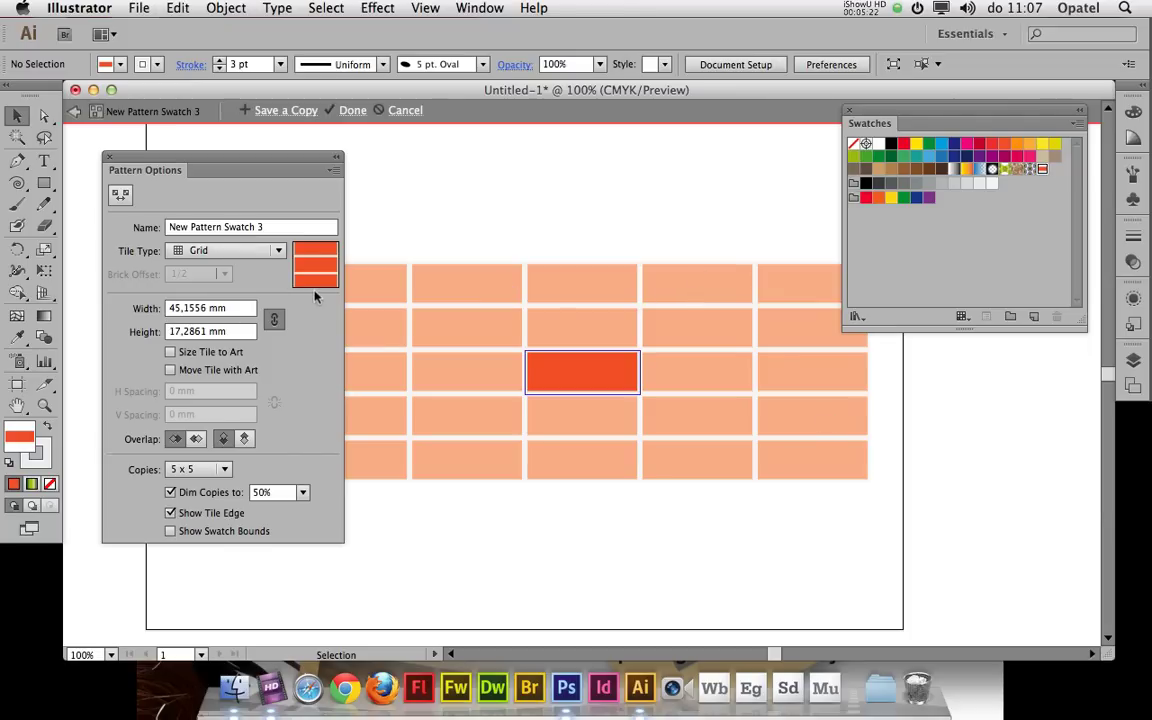
click(278, 251)
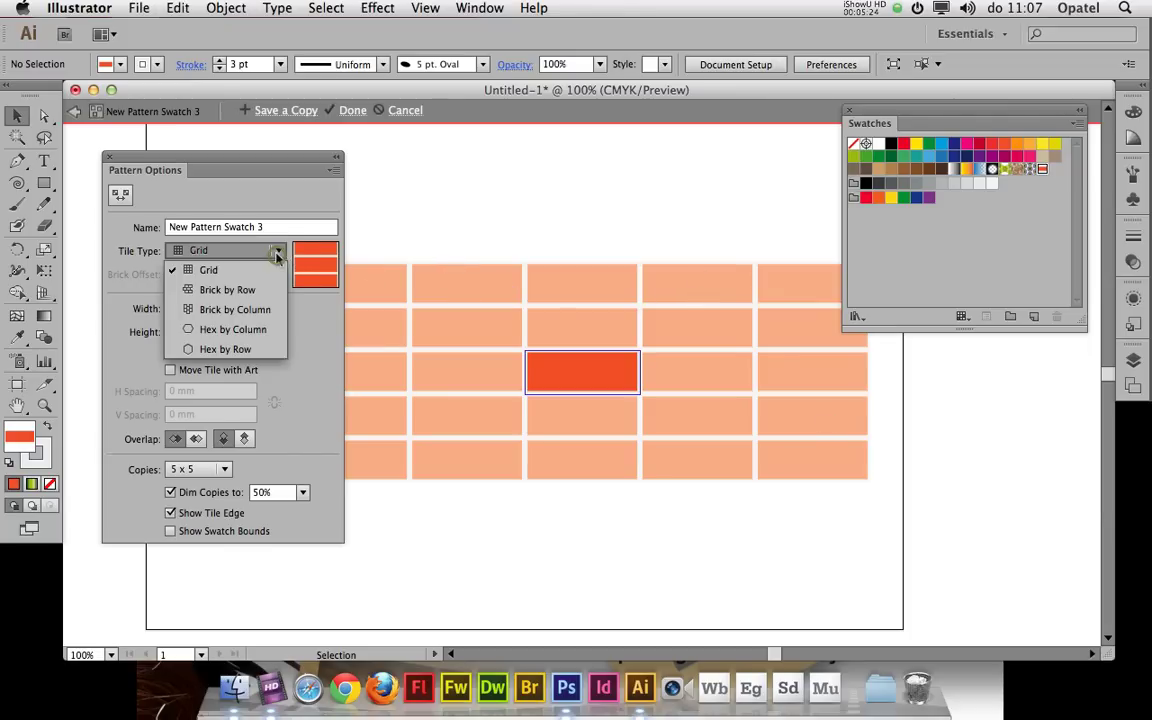
click(253, 290)
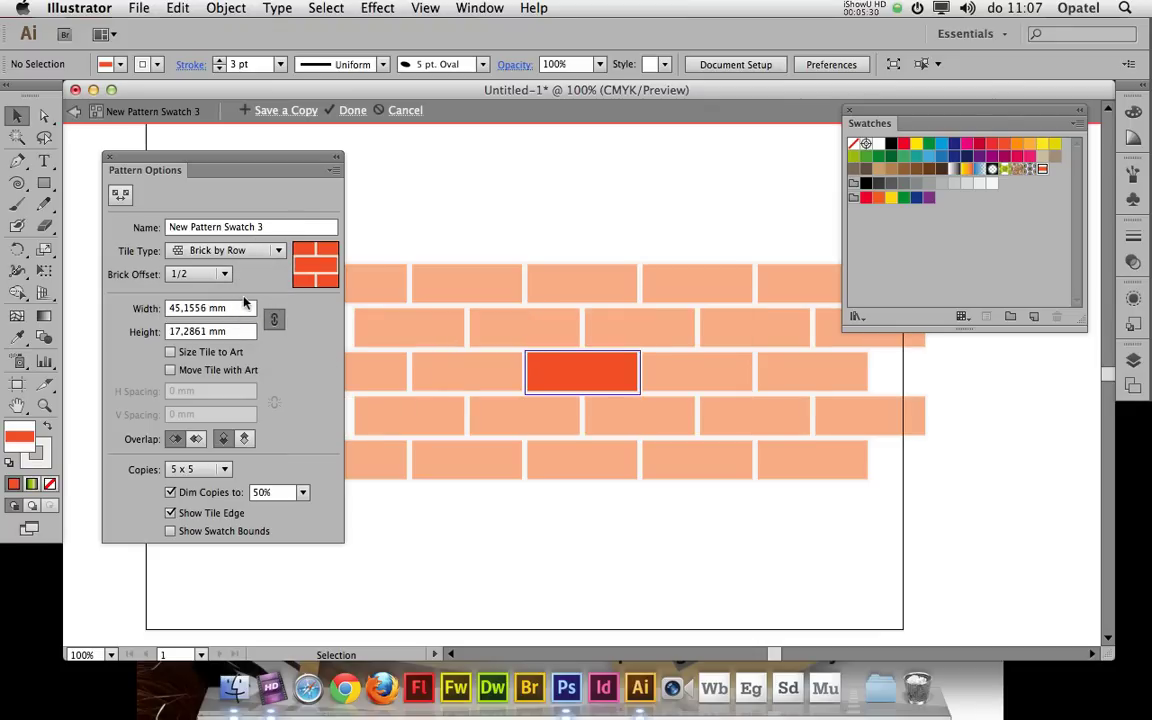
click(203, 274)
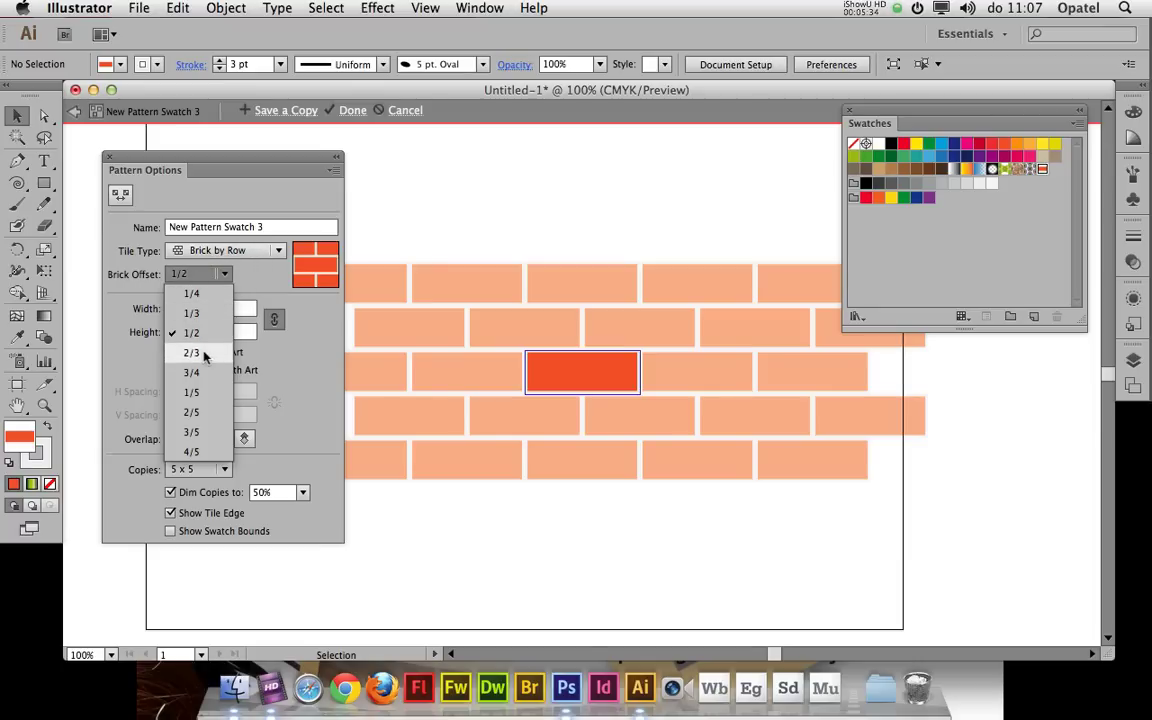
click(195, 353)
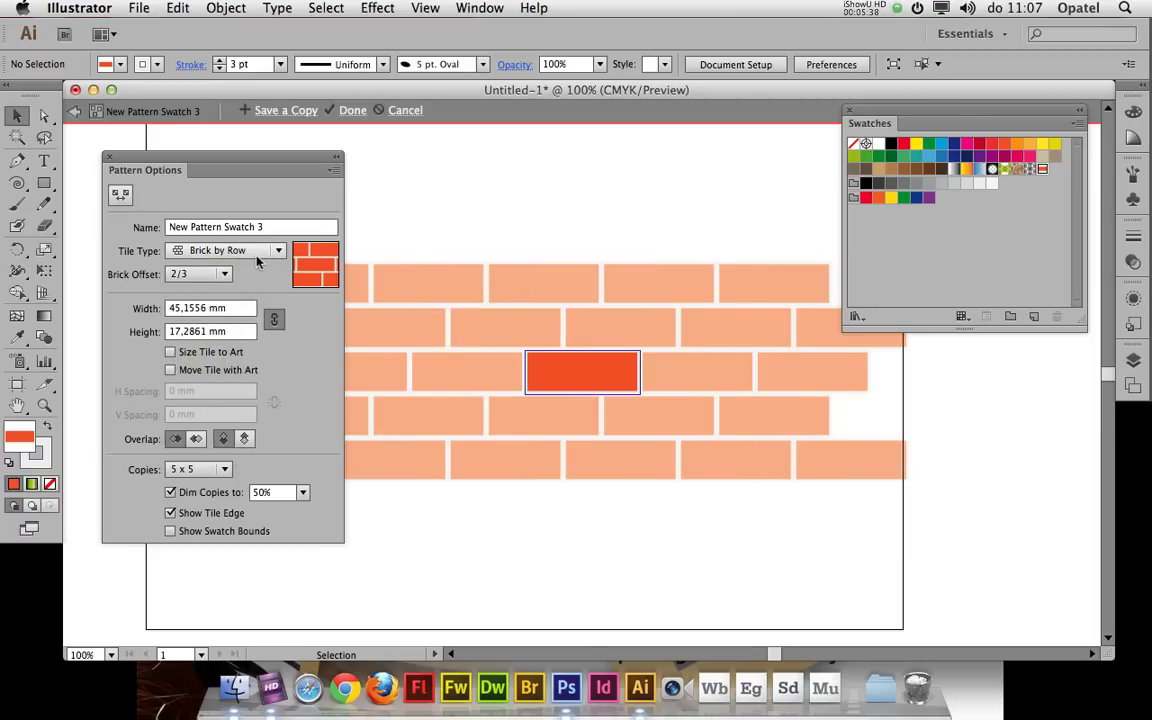
Try Brick by Column, return to Brick by Row, and leave pattern editing with Cancel.
click(278, 250)
click(264, 310)
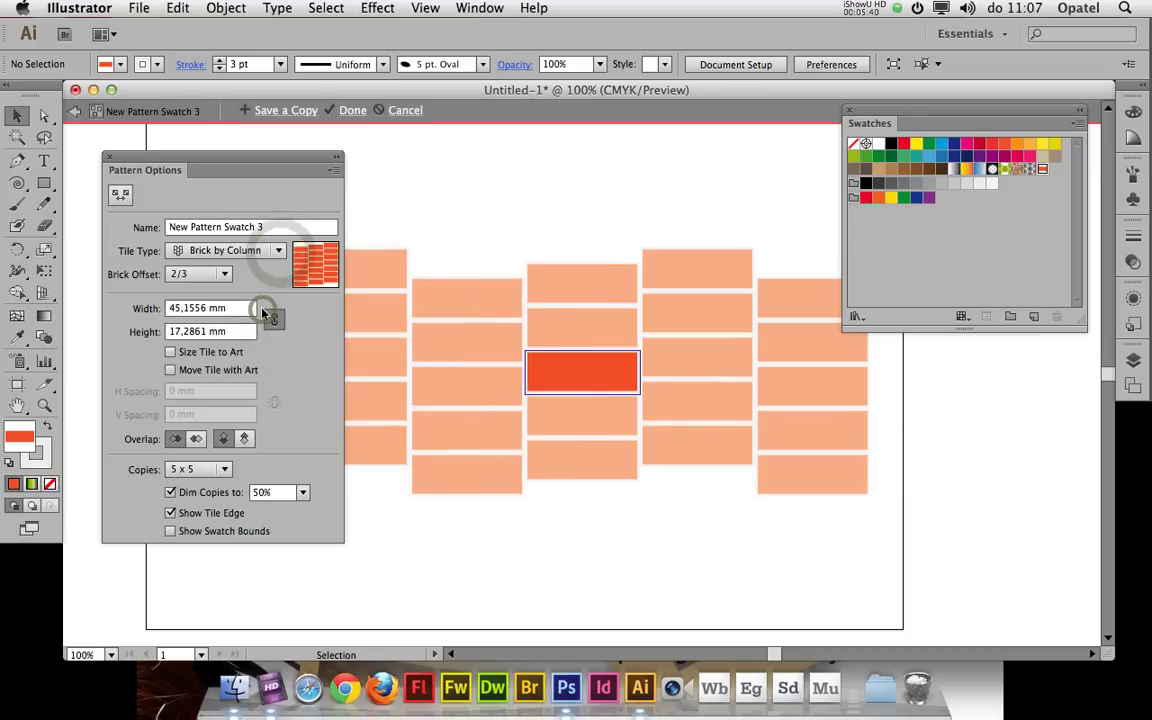
click(278, 251)
click(227, 289)
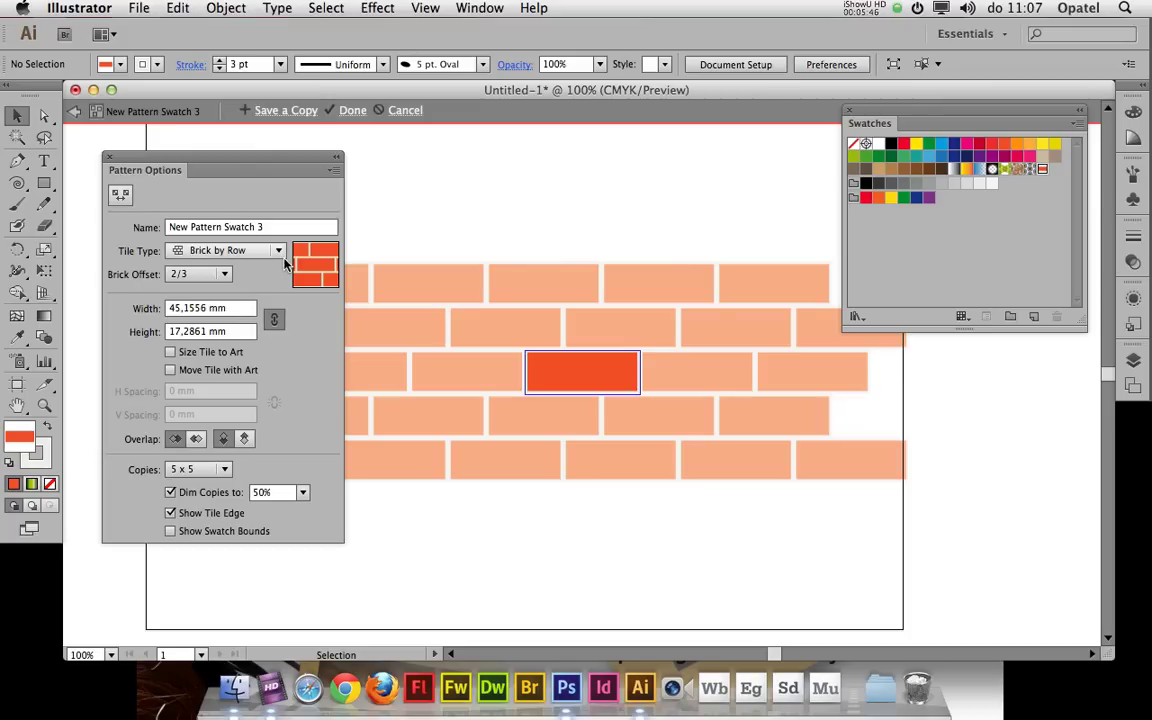
click(278, 250)
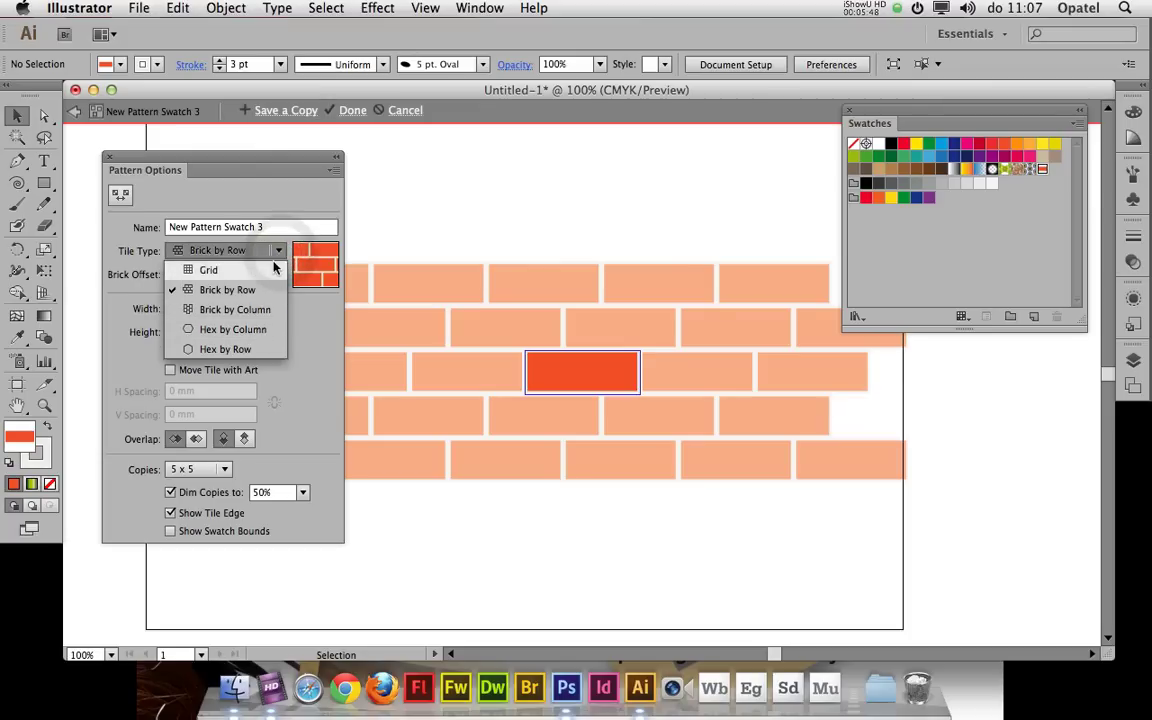
click(278, 251)
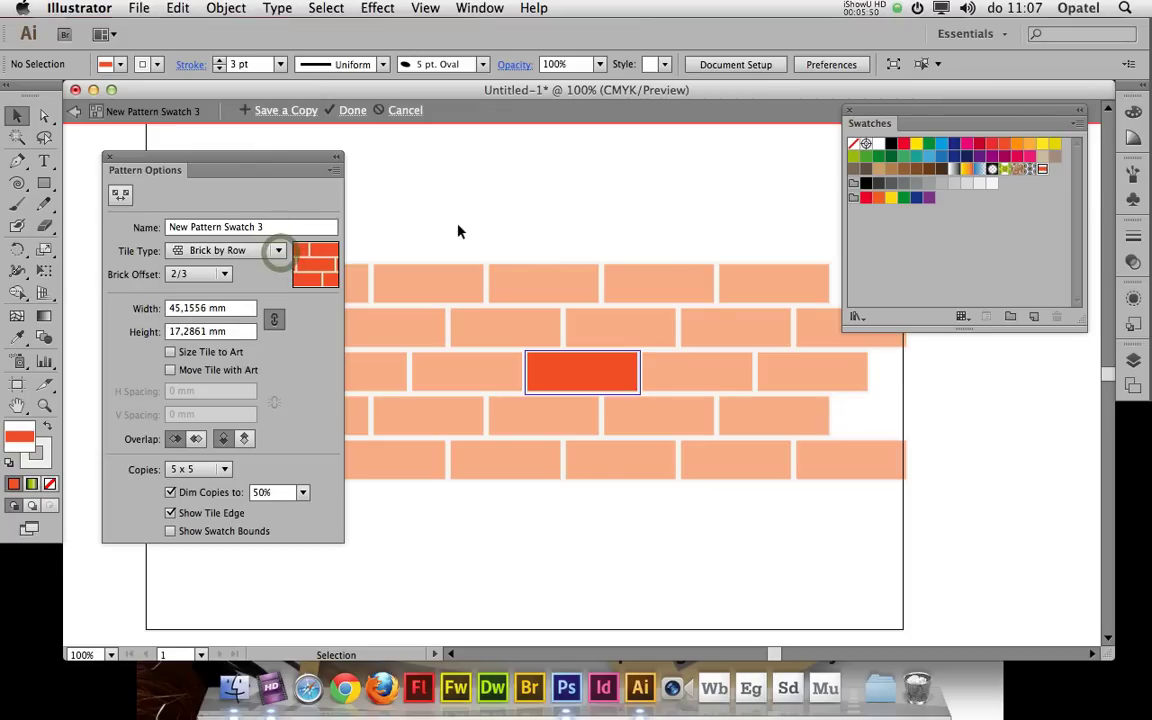
click(405, 110)
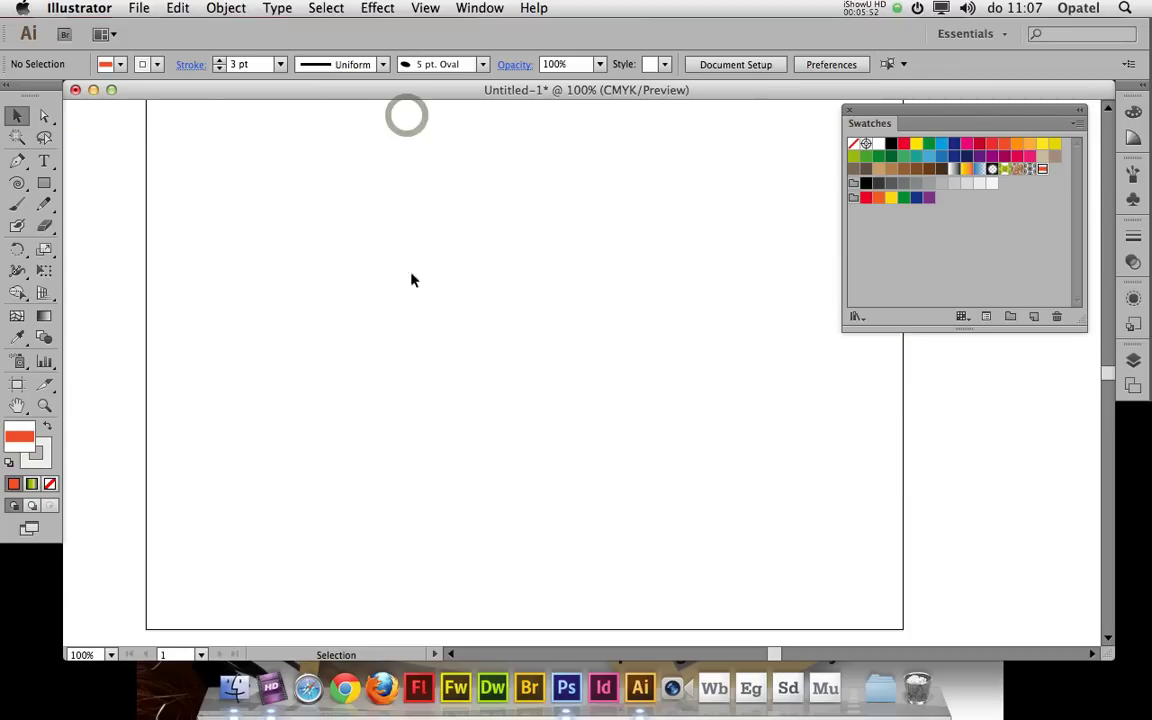
Draw a small hexagon on the artboard with the Polygon tool.
click(44, 184)
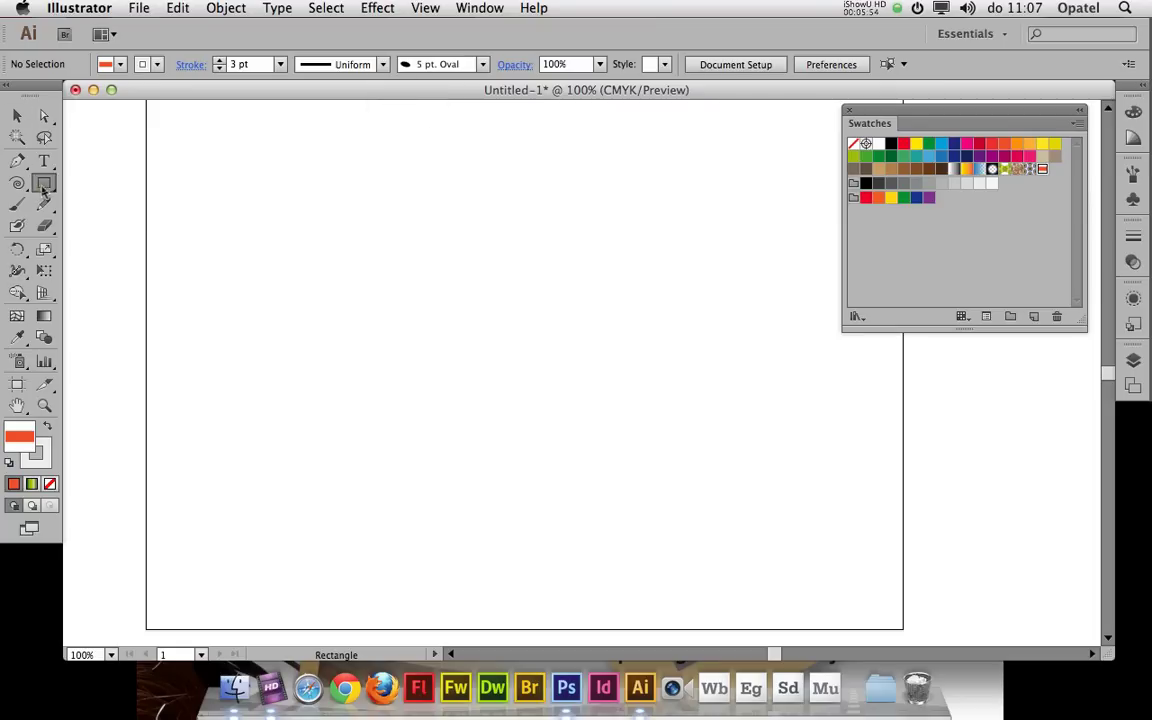
drag(44, 190, 124, 250)
drag(398, 296, 456, 352)
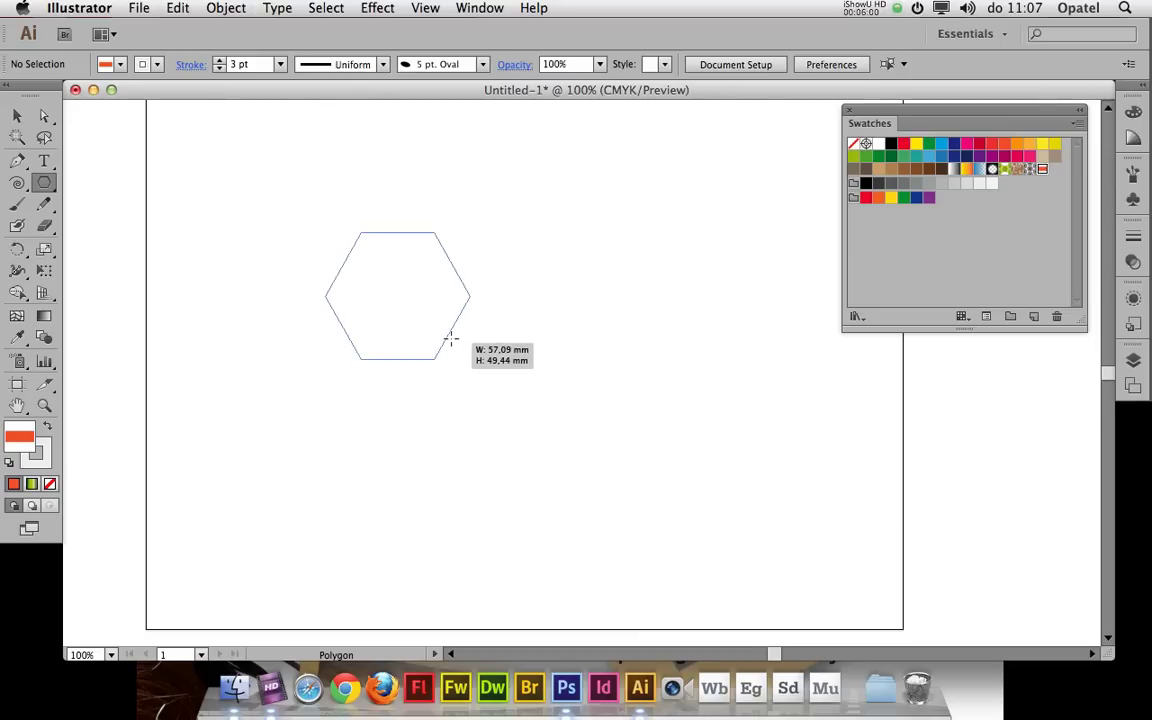
drag(456, 352, 427, 304)
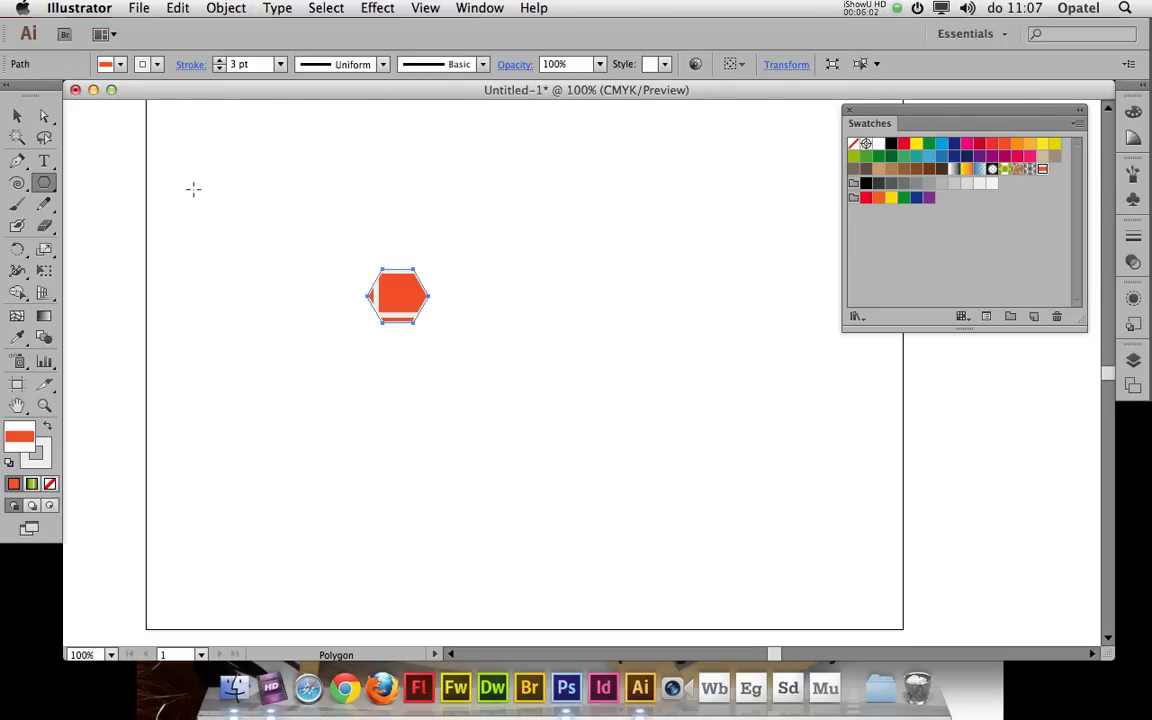
click(16, 115)
Give the hexagon an orange fill and black outline, add it as a pattern swatch, then delete it.
click(121, 65)
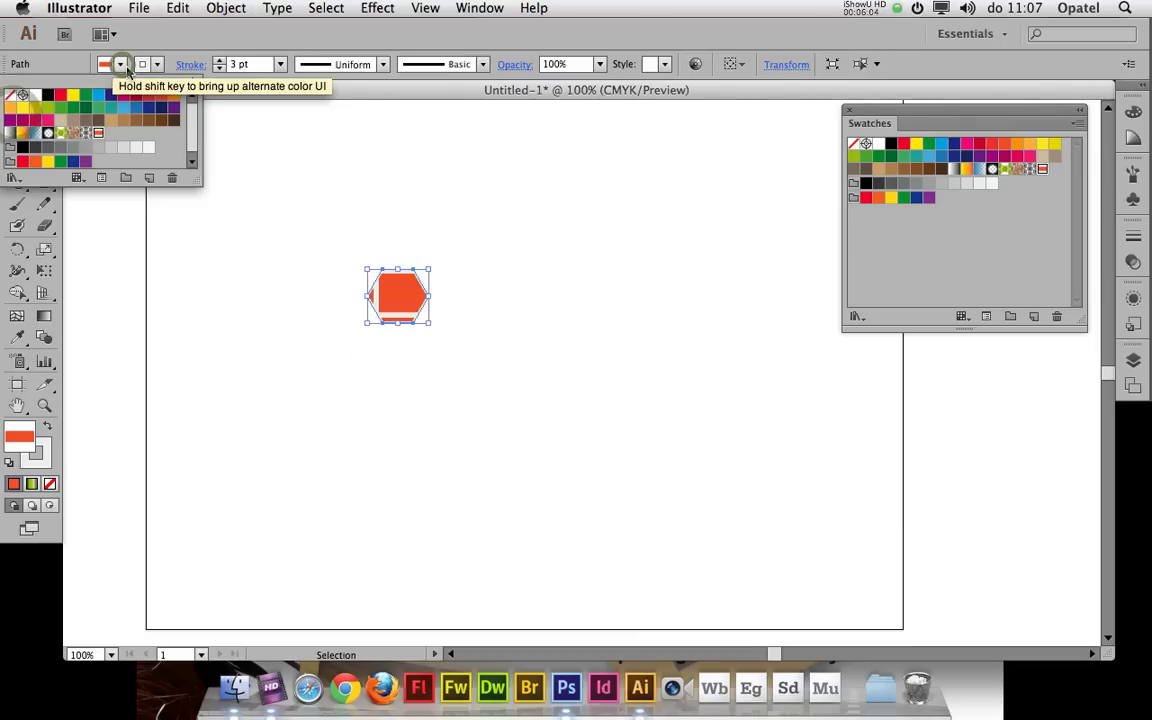
click(121, 65)
click(121, 65)
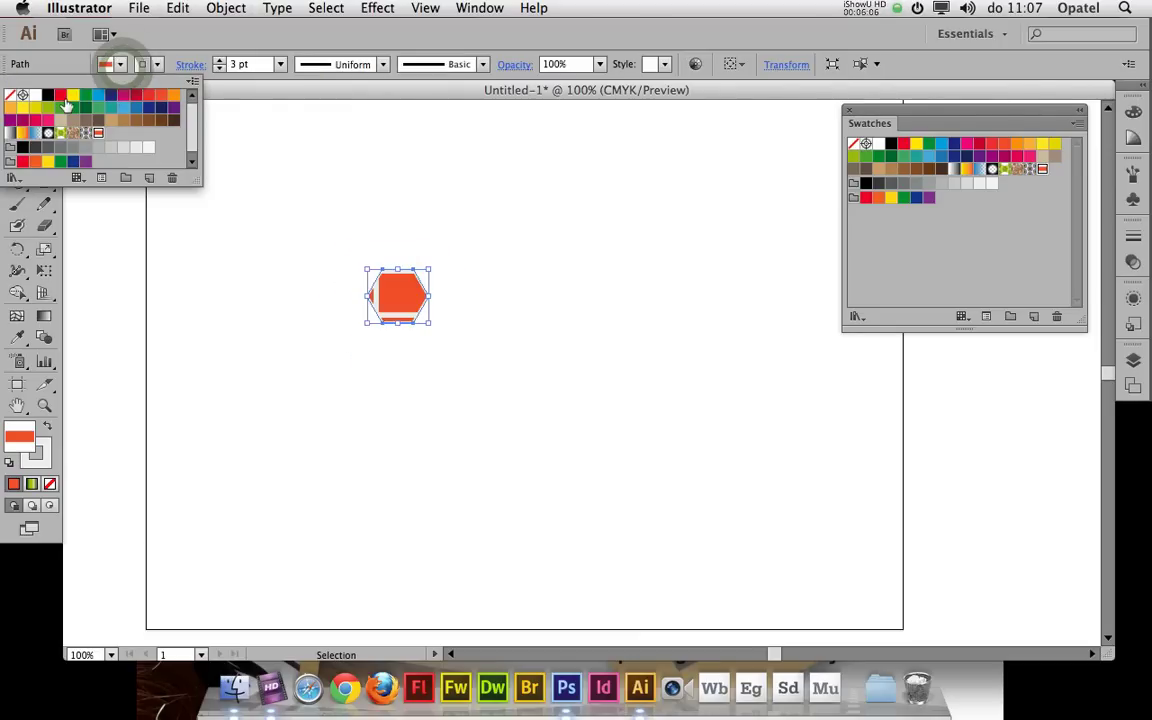
click(8, 113)
click(121, 65)
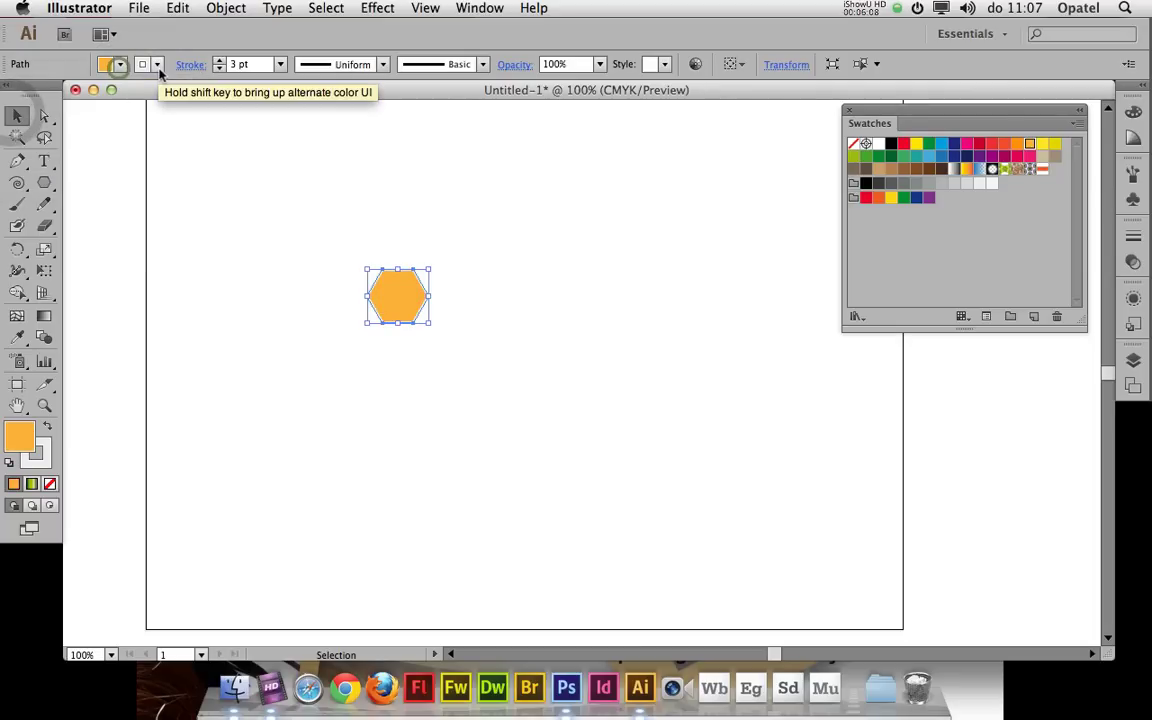
click(158, 65)
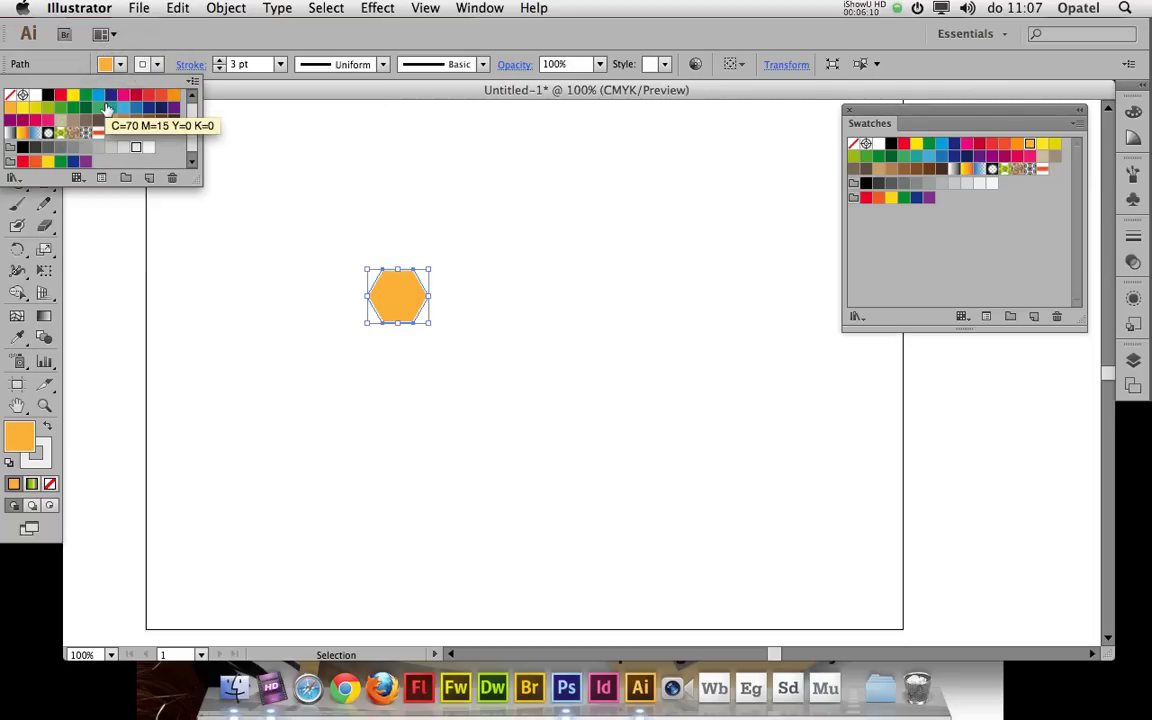
click(48, 94)
click(176, 68)
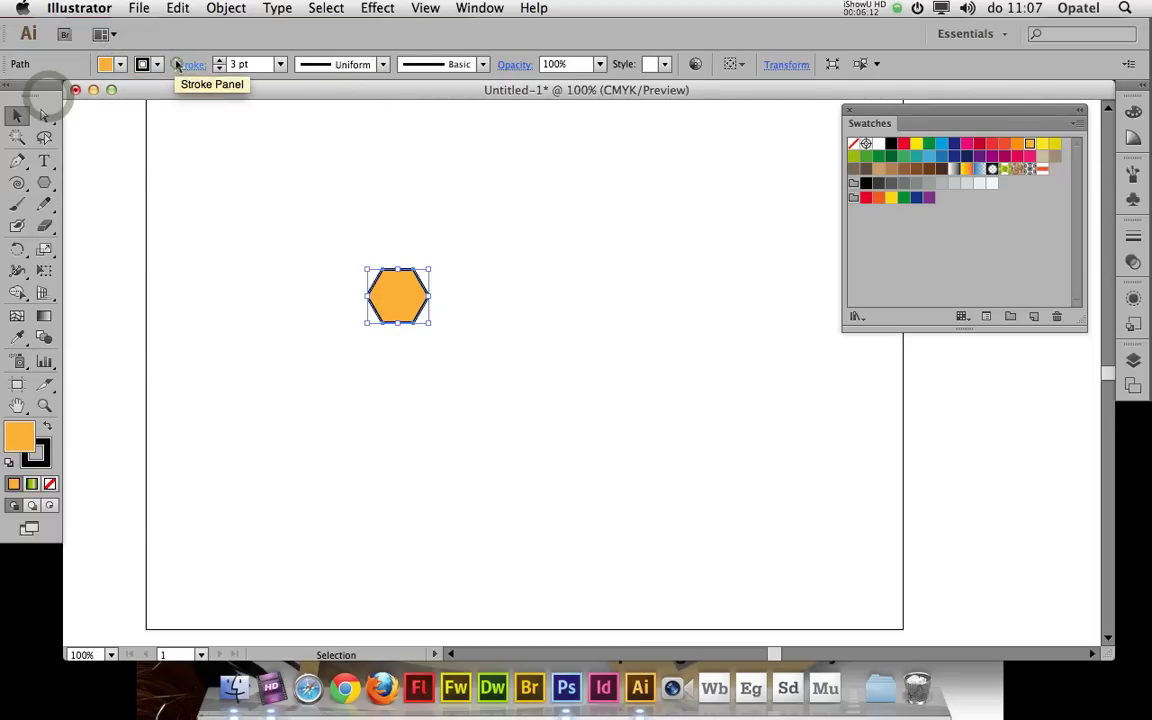
drag(405, 286, 979, 248)
key(Delete)
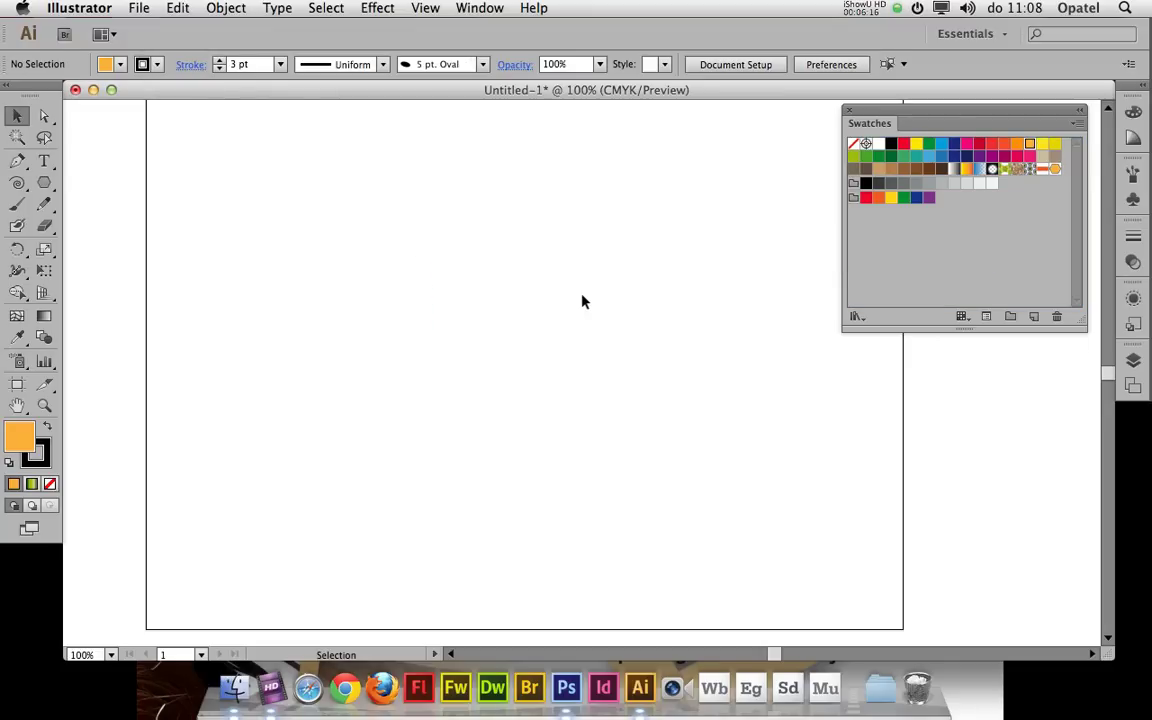
Open the hexagon swatch in Pattern Options and set Tile Type to Hex by Column.
double_click(1055, 168)
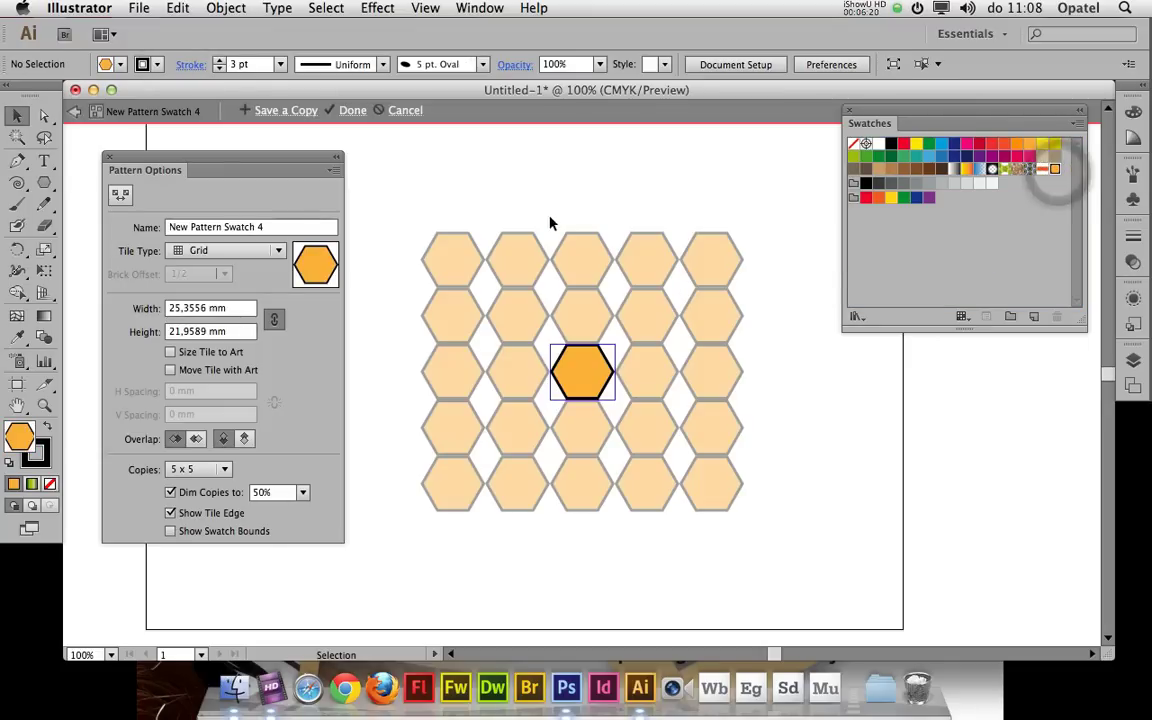
click(279, 252)
click(260, 329)
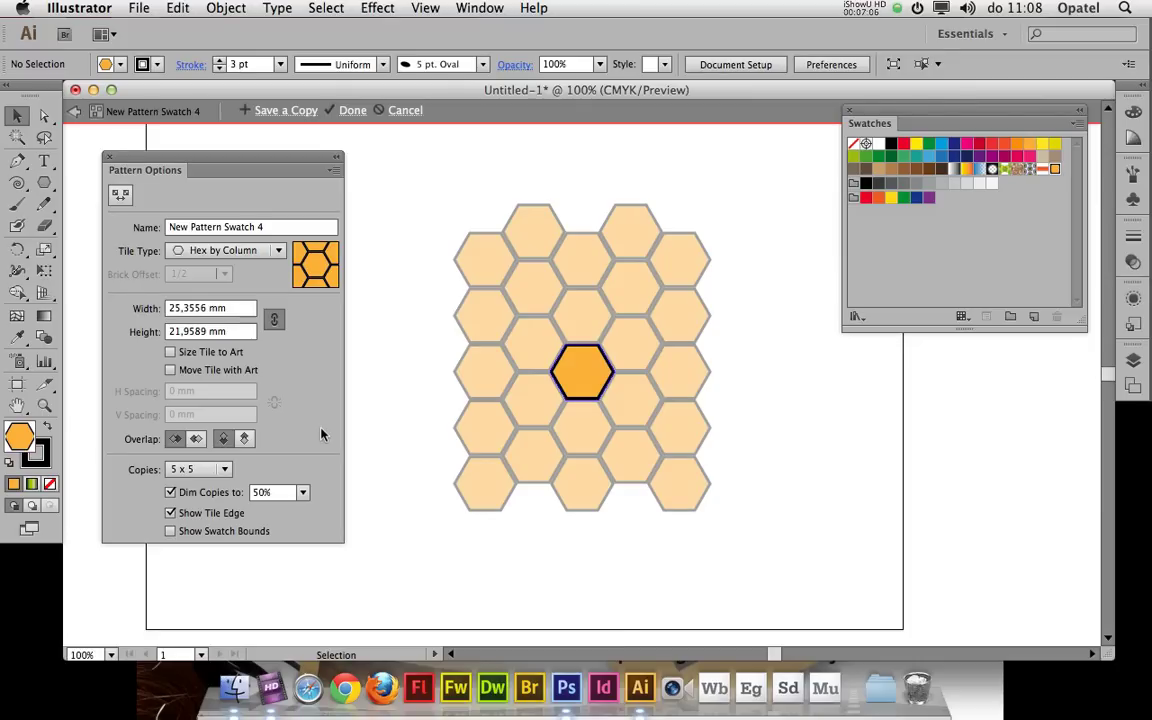
key(super)
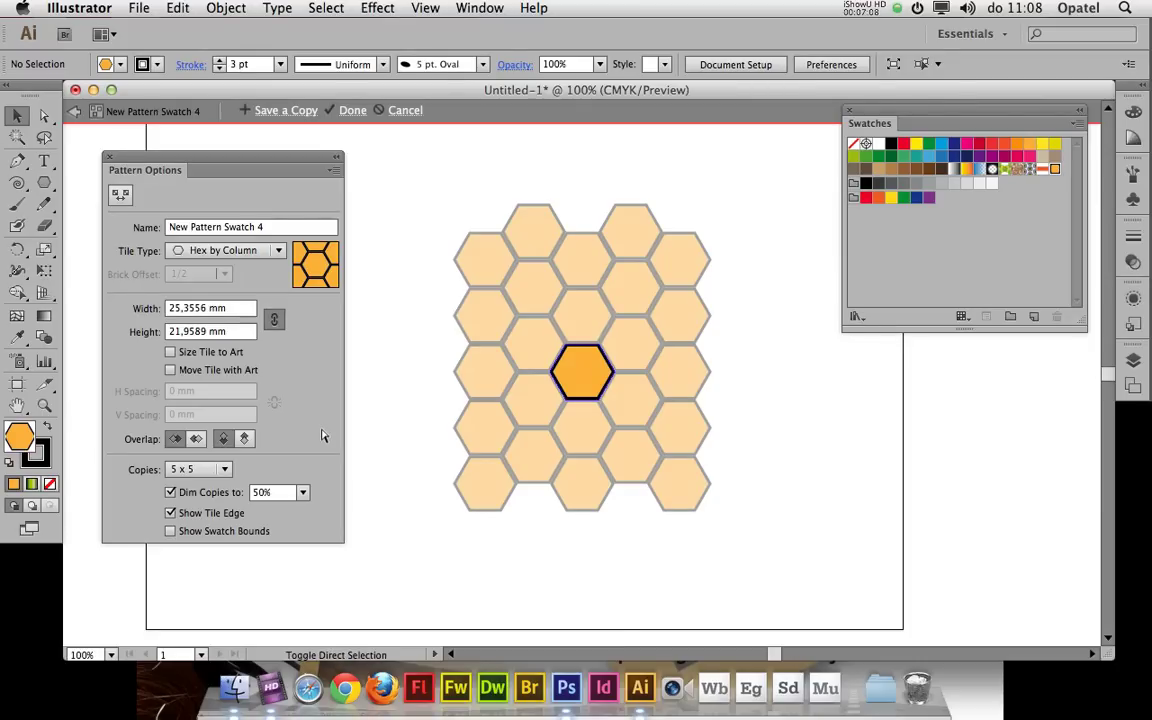